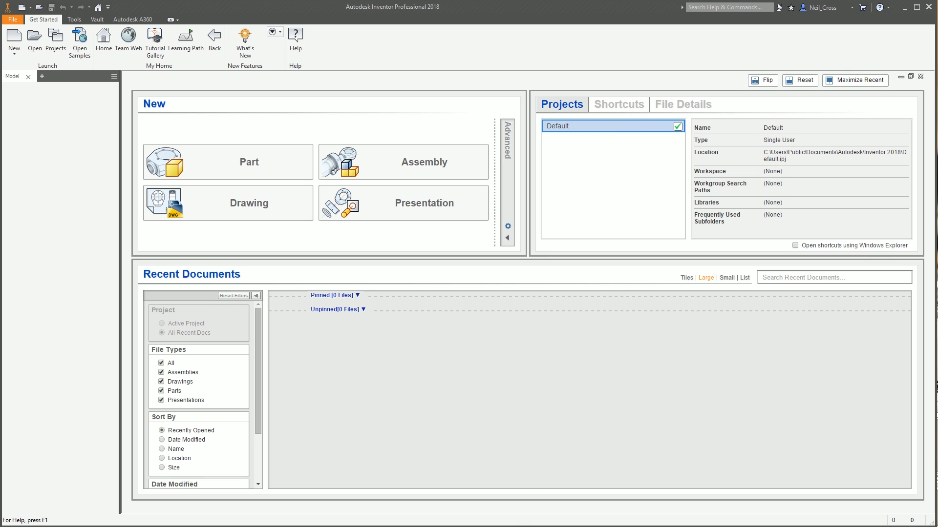
Step: Switch to the browser and search the TFI YouTube channel for "content centre"
{"action": "key", "text": "alt+Tab"}
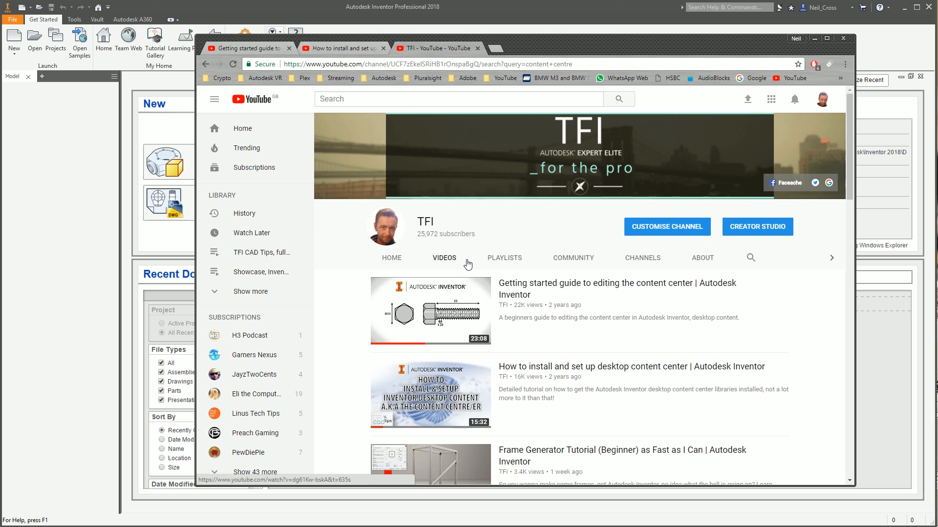
{"action": "left_click", "coordinate": [751, 258]}
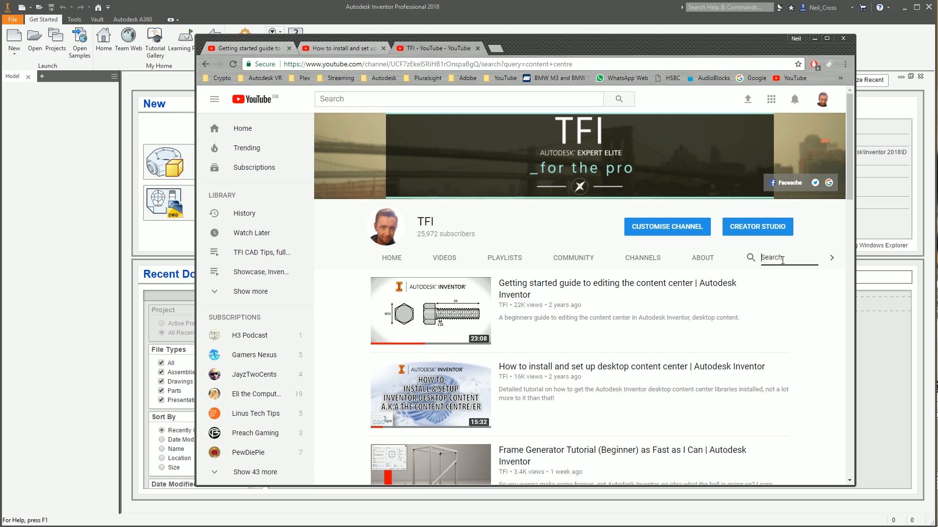
{"action": "type", "text": "content centre"}
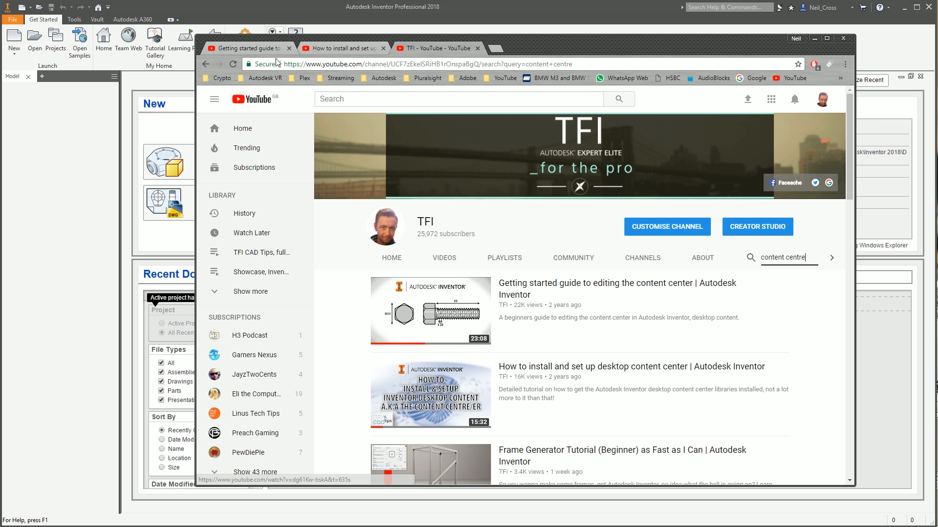
Step: Skim through the video "Getting started guide to editing the content center" at several points of its timeline
{"action": "left_click", "coordinate": [252, 48]}
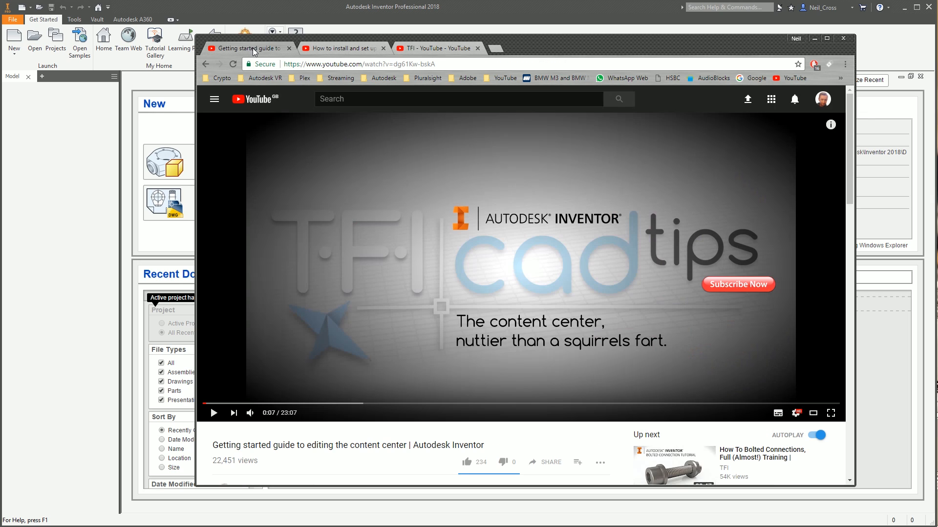
{"action": "left_click", "coordinate": [518, 404]}
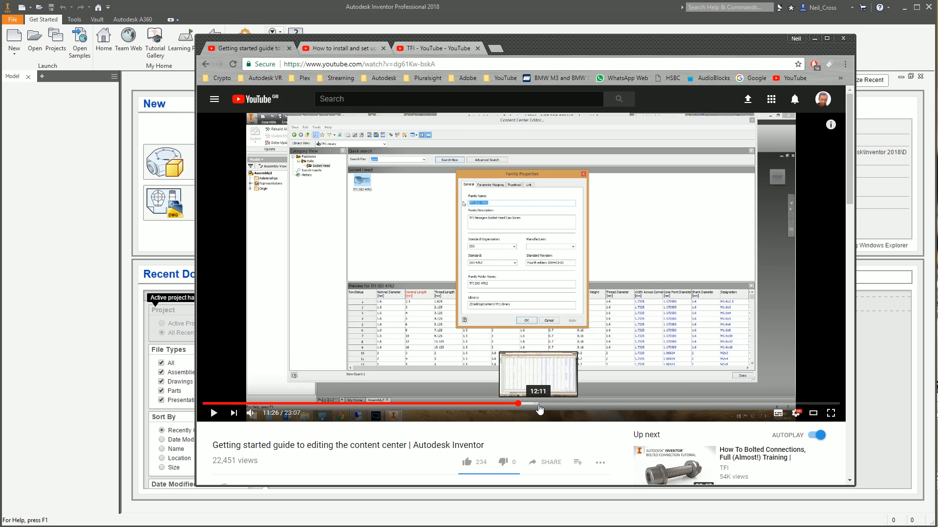
{"action": "left_click", "coordinate": [540, 406]}
{"action": "left_click", "coordinate": [556, 406]}
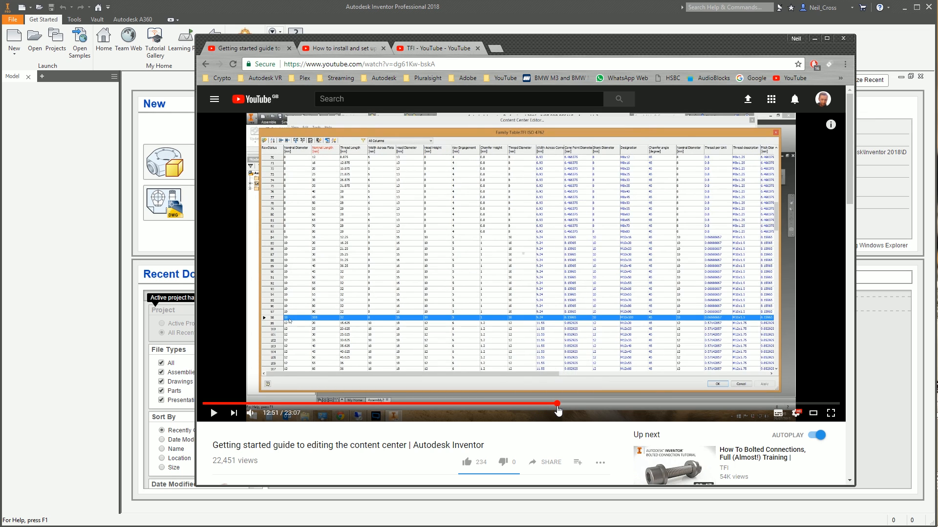
{"action": "left_click", "coordinate": [502, 404]}
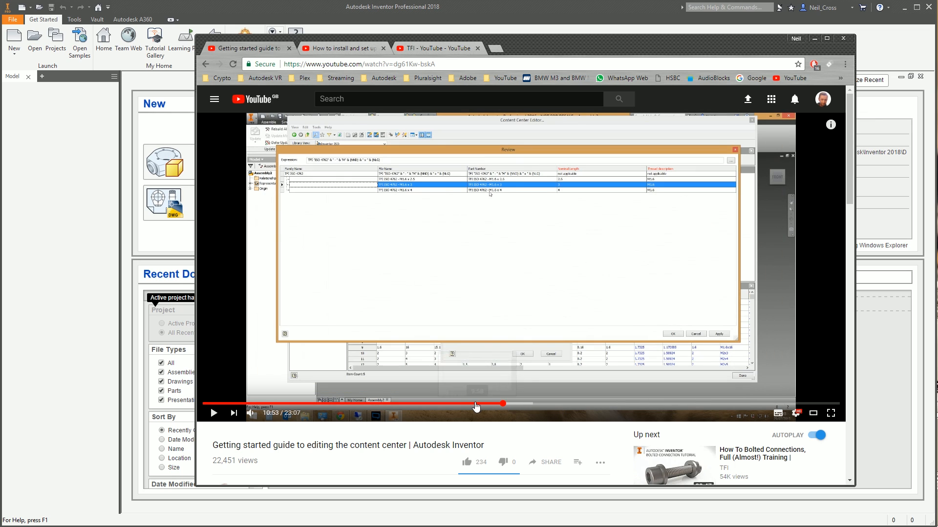
{"action": "left_click", "coordinate": [469, 404]}
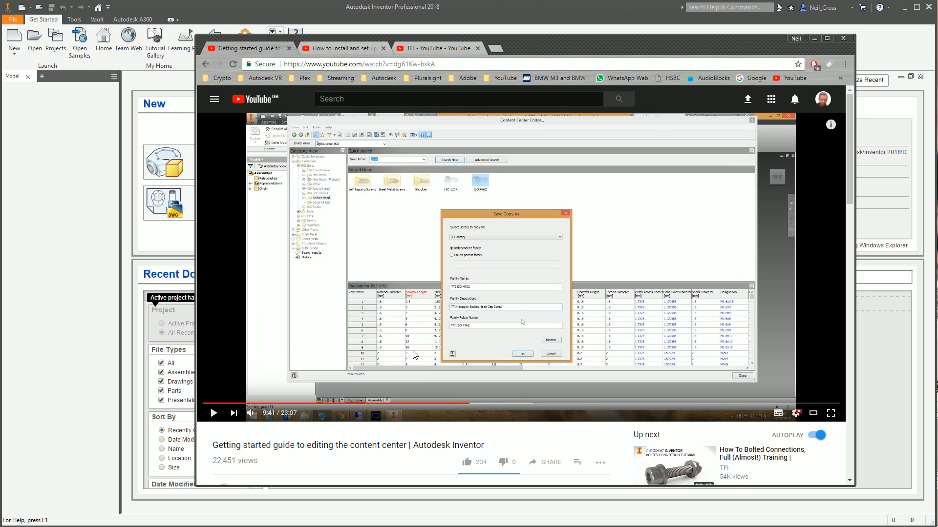
Step: Skim the video "How to install and set up desktop content center" to its product installation section, and minimize the browser
{"action": "left_click", "coordinate": [352, 48]}
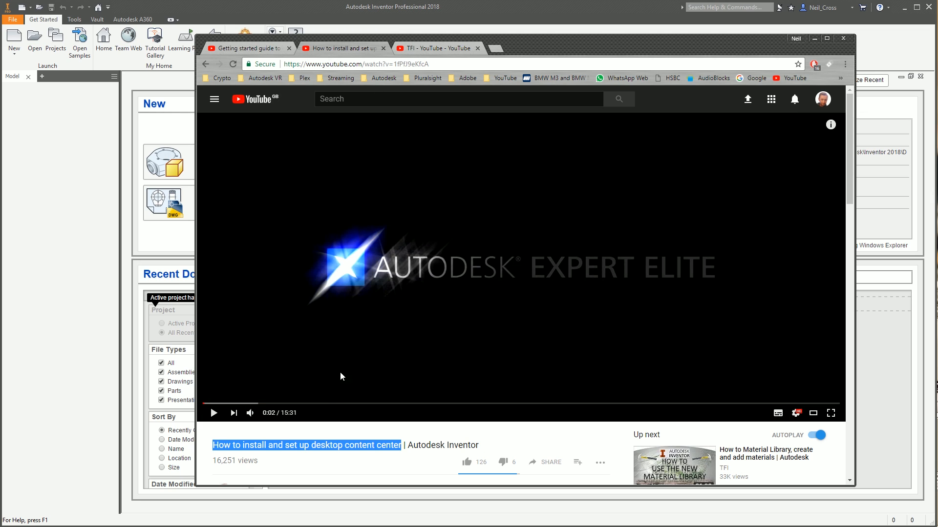
{"action": "left_click", "coordinate": [324, 404]}
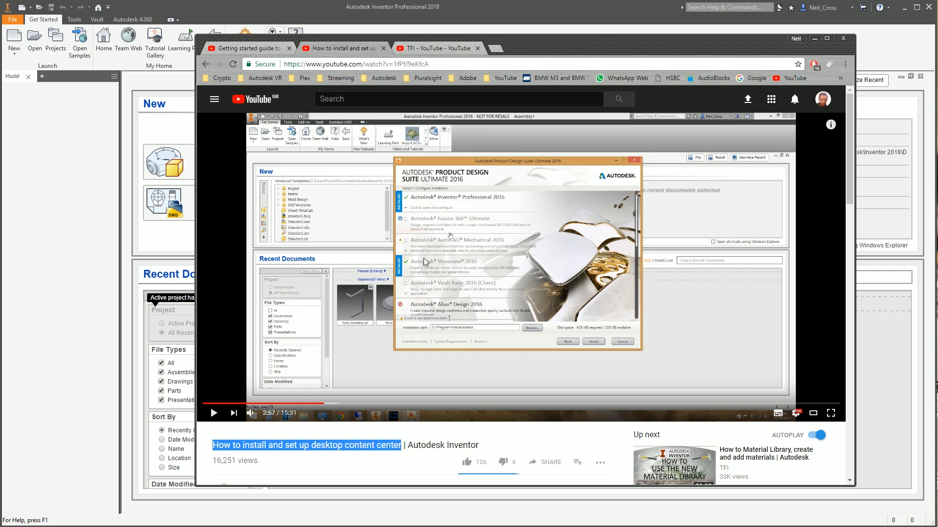
{"action": "left_click", "coordinate": [331, 405]}
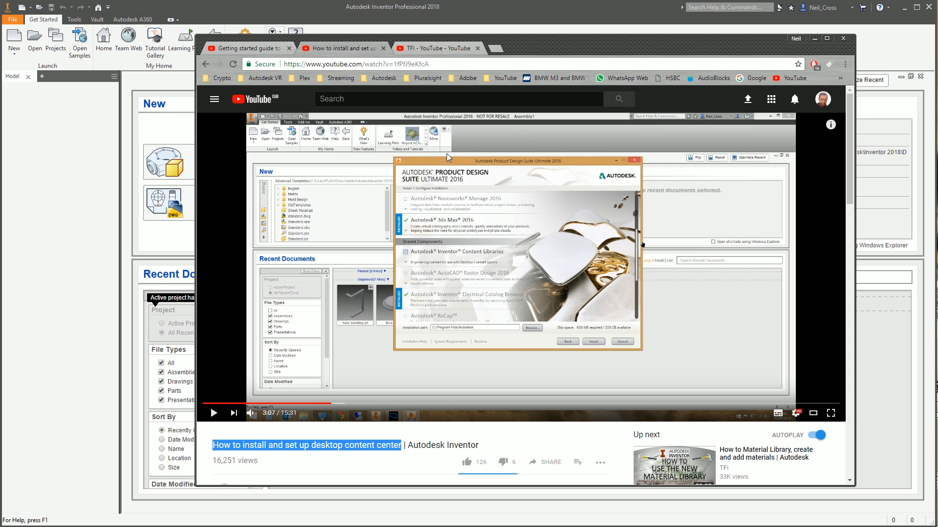
{"action": "left_click", "coordinate": [815, 38]}
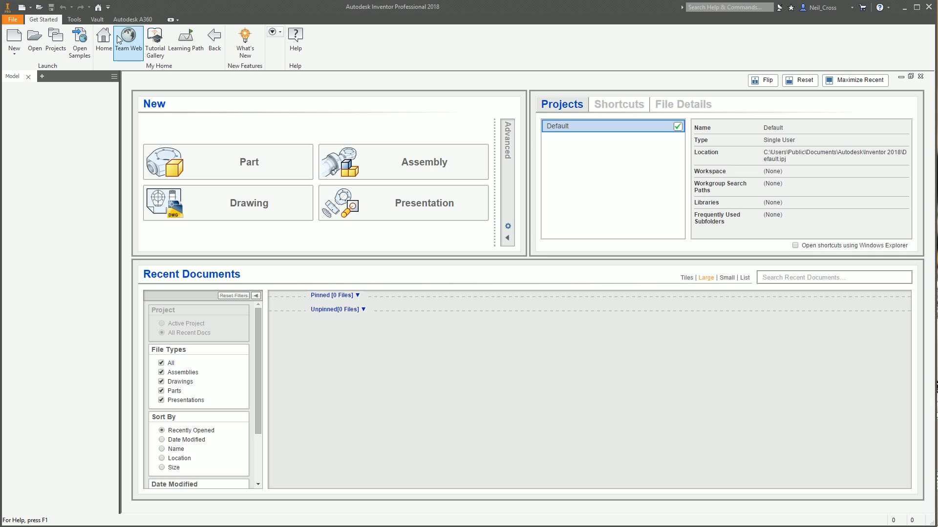
Step: Open the Content Center library configuration of the Default project and move its dialog over the Projects dialog
{"action": "left_click", "coordinate": [60, 54]}
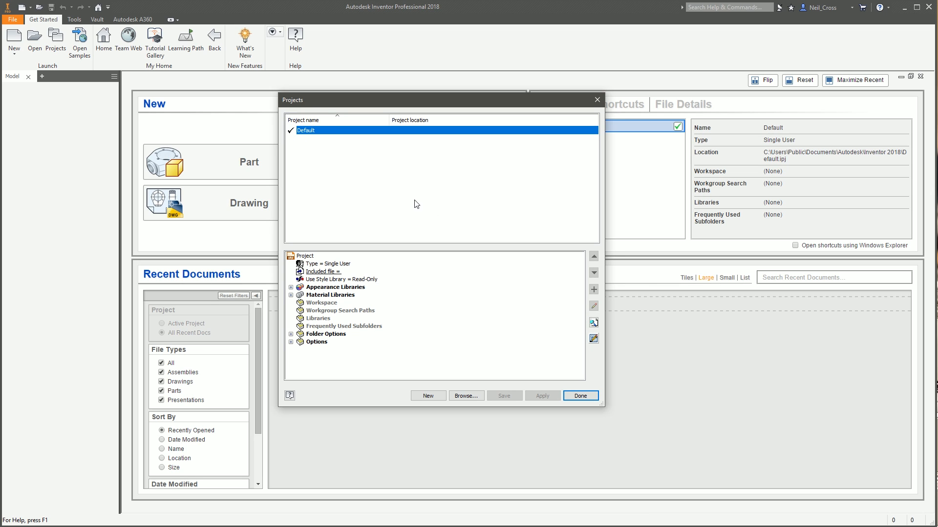
{"action": "left_click", "coordinate": [594, 338]}
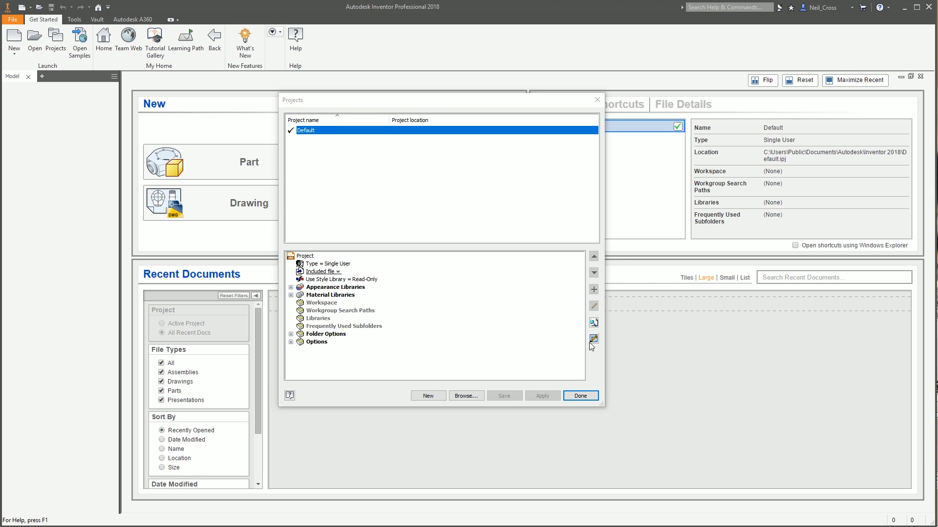
{"action": "left_click_drag", "start_coordinate": [832, 239], "coordinate": [468, 169]}
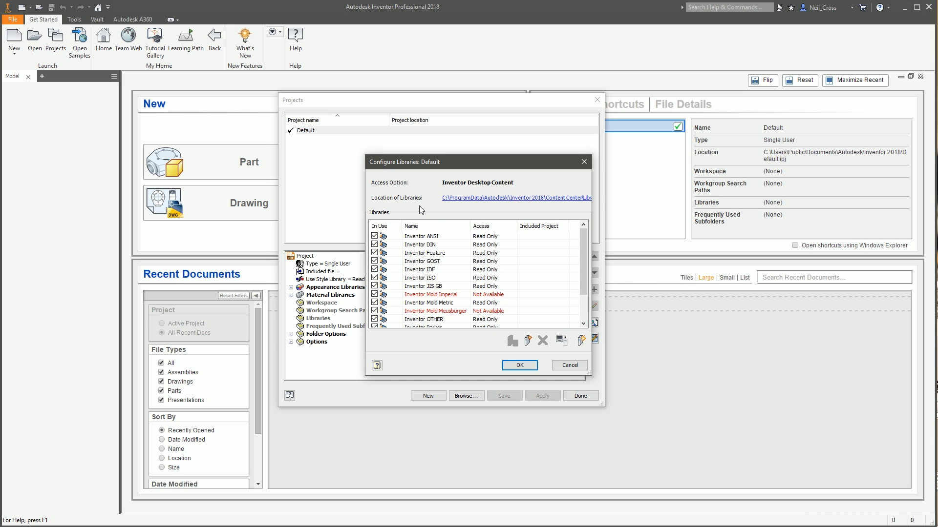
Step: Open the Content Center libraries' location in File Explorer, examine its IDCL files, and close the library configuration
{"action": "left_click", "coordinate": [464, 199]}
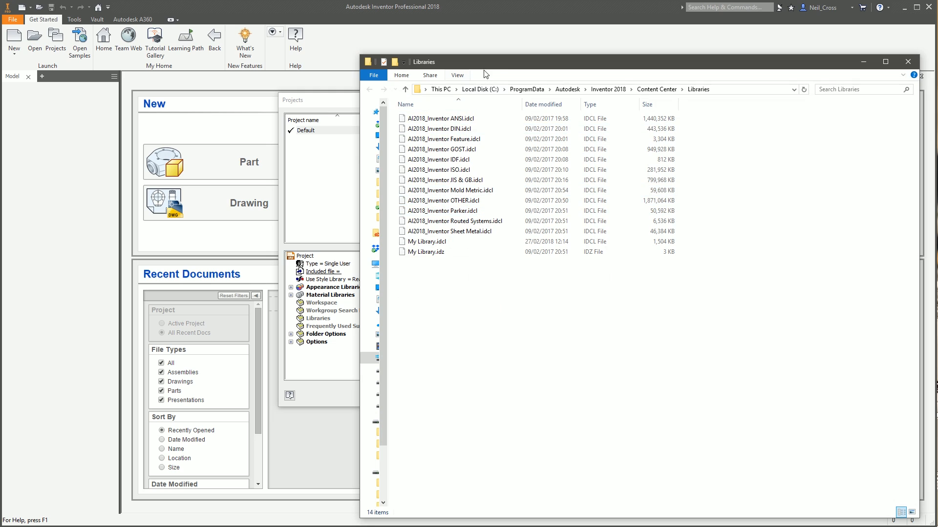
{"action": "left_click_drag", "start_coordinate": [501, 73], "coordinate": [430, 50]}
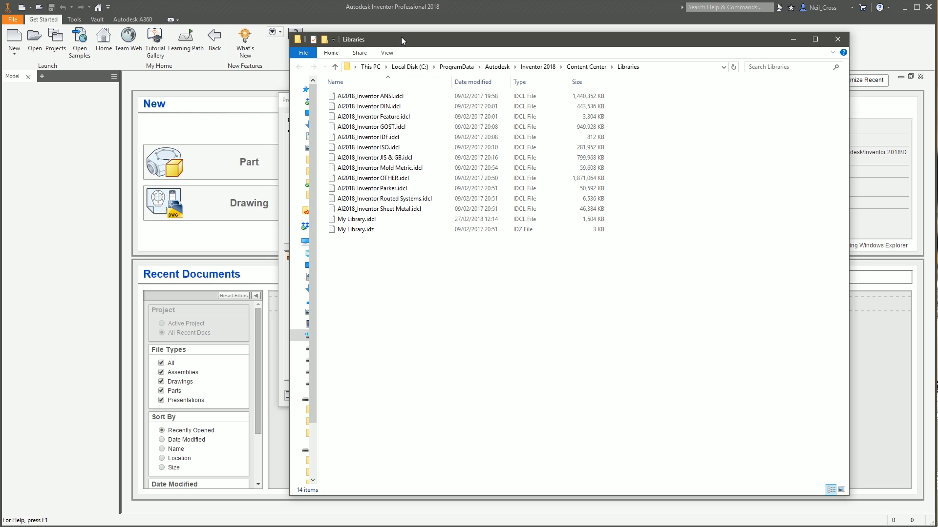
{"action": "left_click", "coordinate": [404, 100]}
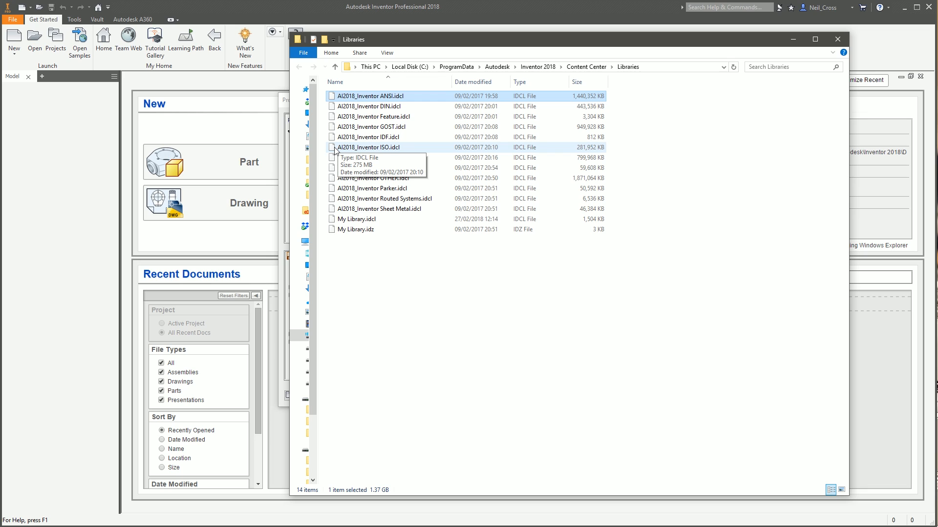
{"action": "left_click", "coordinate": [325, 8]}
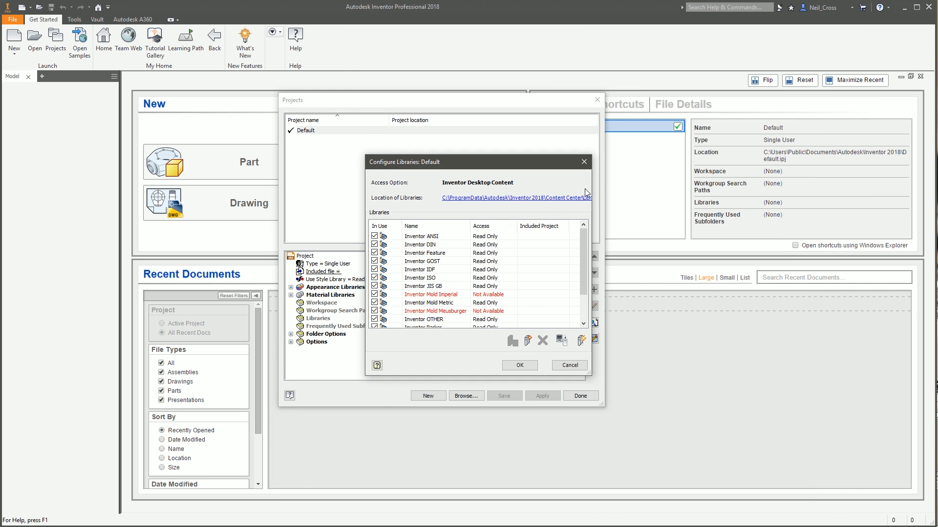
{"action": "left_click", "coordinate": [585, 162]}
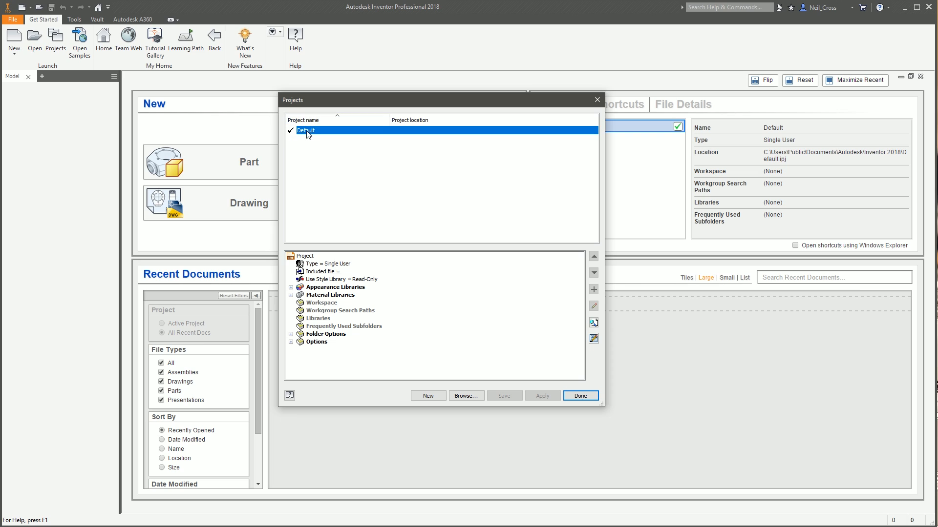
Step: Check the Default project's Content Center Files path under Folder Options and browse to Content Center Files\R2018\en-US in File Explorer
{"action": "left_click", "coordinate": [291, 335]}
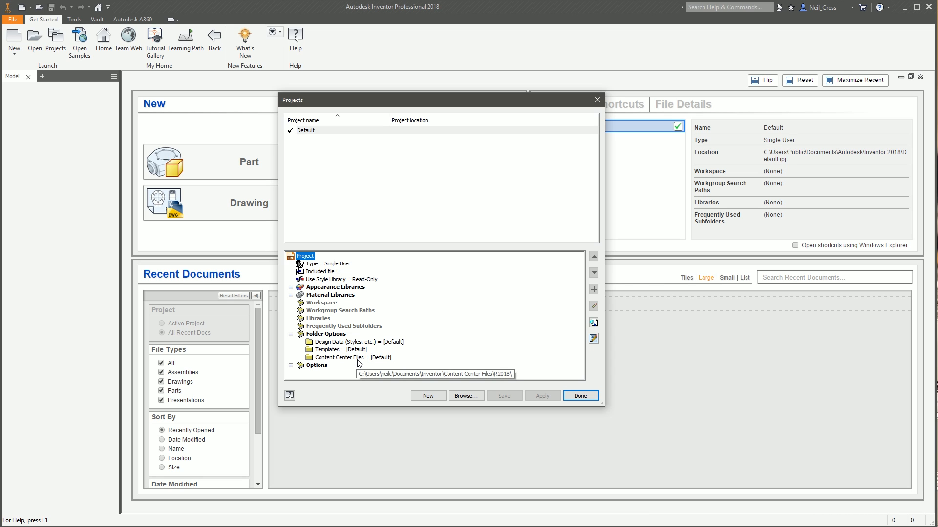
{"action": "key", "text": "alt+Tab"}
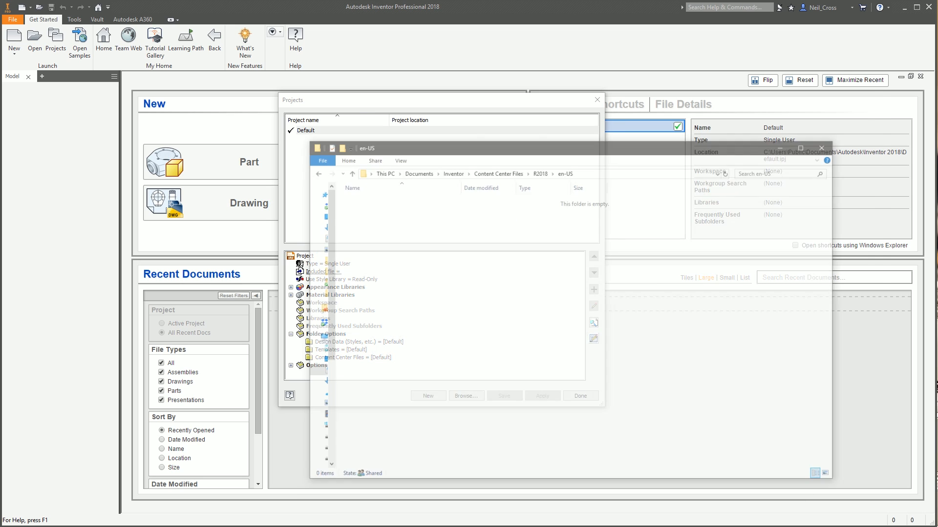
{"action": "left_click", "coordinate": [470, 129]}
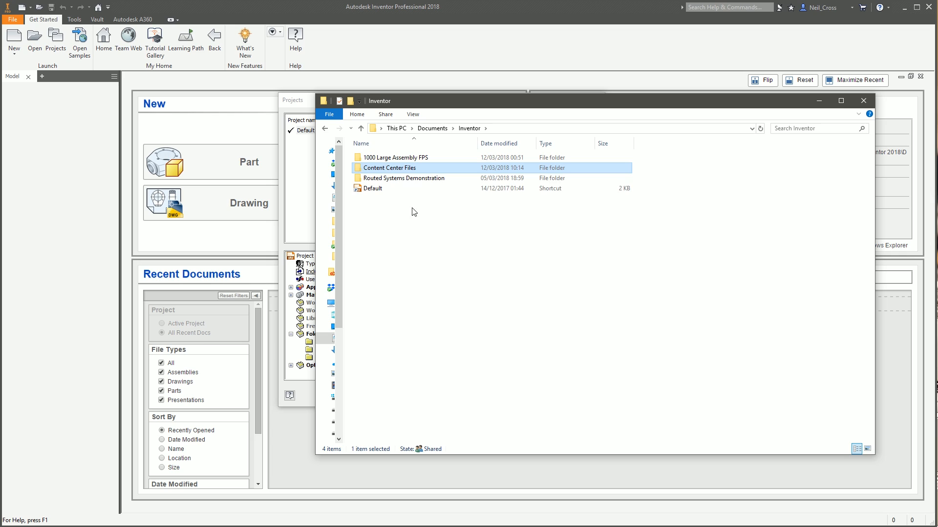
{"action": "double_click", "coordinate": [389, 168]}
{"action": "double_click", "coordinate": [371, 158]}
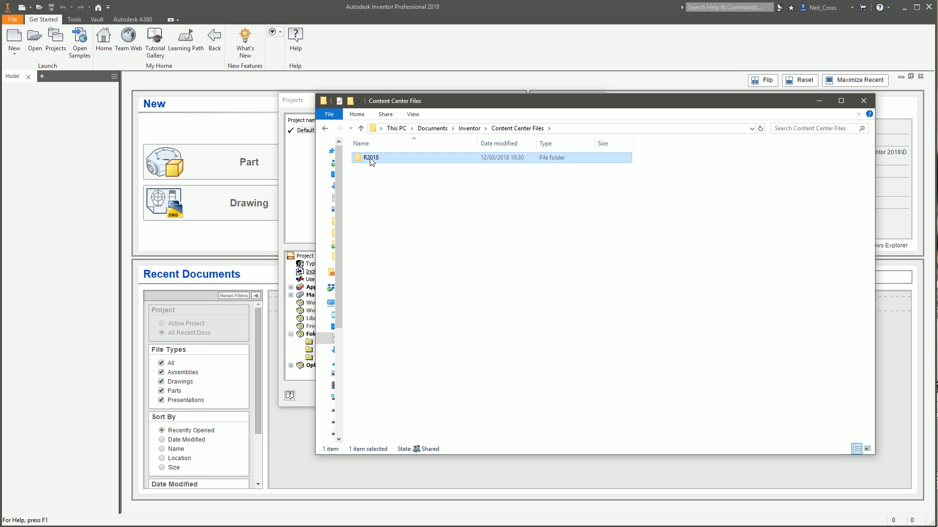
{"action": "double_click", "coordinate": [373, 159]}
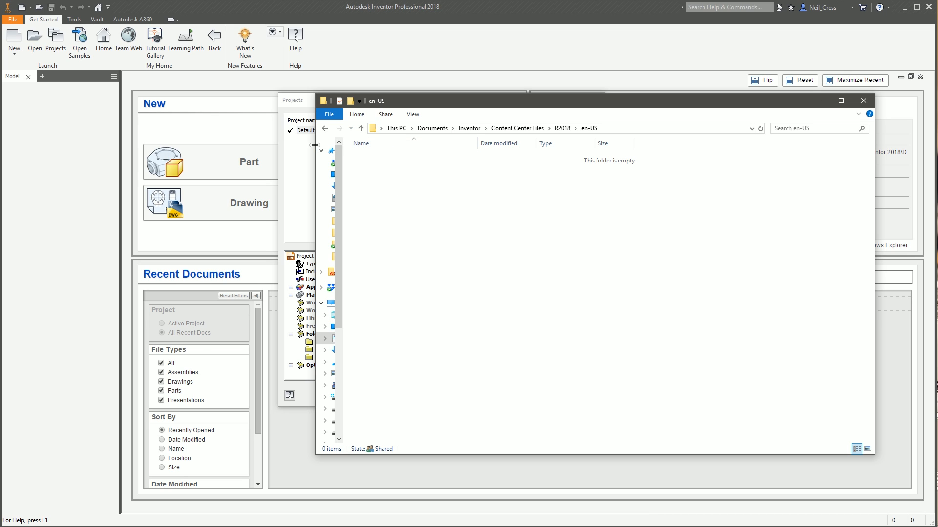
Step: Show the editing choices for the Default project's Content Center Files folder option, and close the Projects dialog
{"action": "left_click", "coordinate": [301, 108]}
{"action": "left_click", "coordinate": [340, 357]}
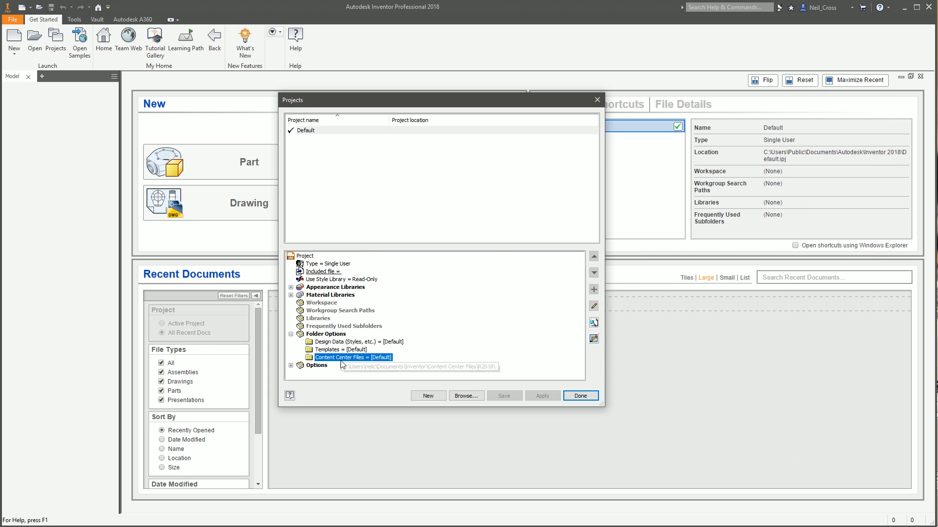
{"action": "right_click", "coordinate": [337, 358]}
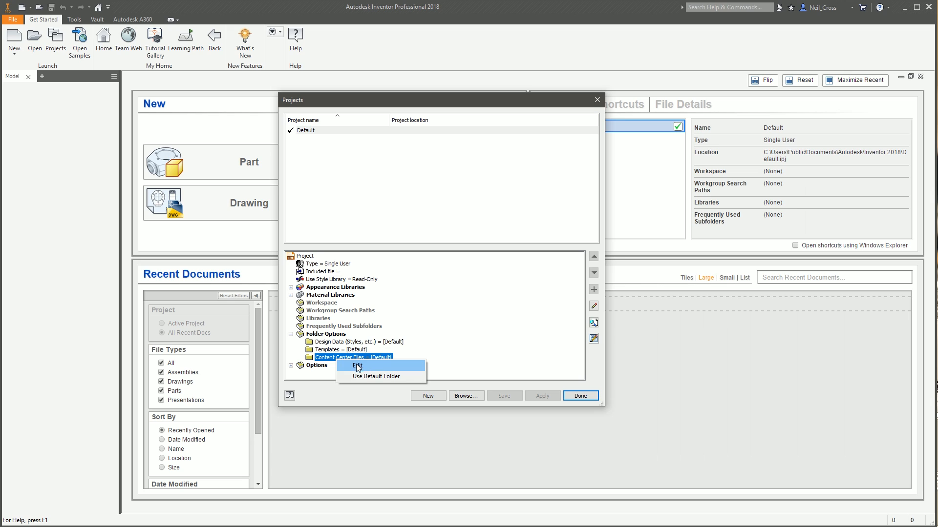
{"action": "left_click", "coordinate": [580, 396]}
{"action": "left_click", "coordinate": [581, 396]}
Step: Examine the Default Content Center files path in the Application Options file settings, and close the options
{"action": "left_click", "coordinate": [20, 21]}
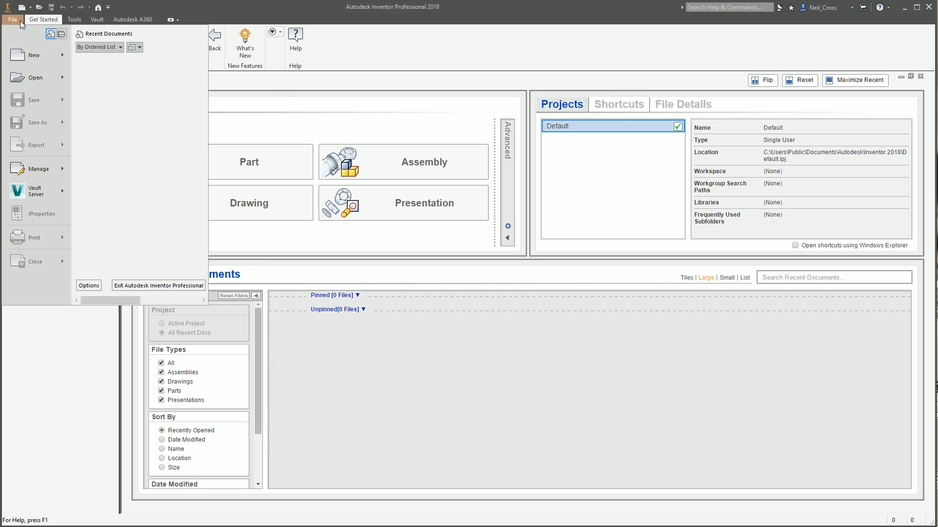
{"action": "left_click", "coordinate": [77, 288]}
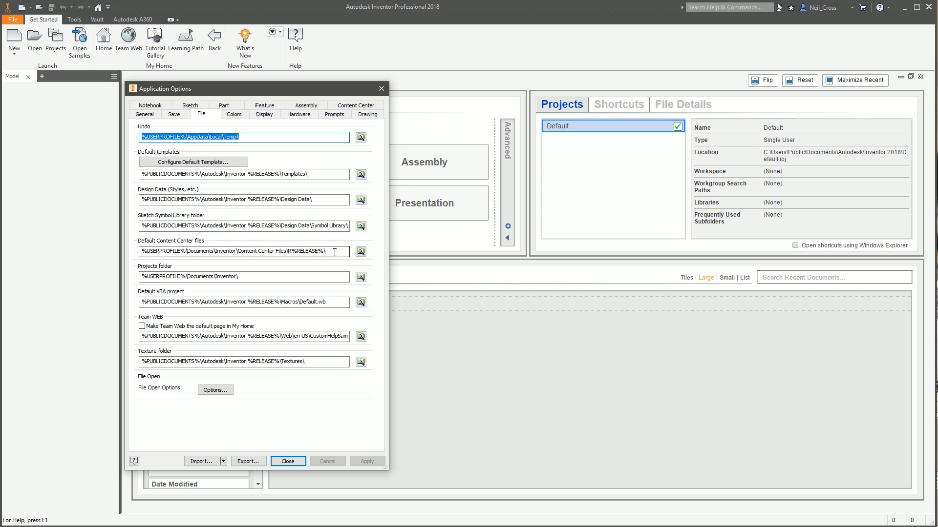
{"action": "left_click", "coordinate": [317, 251]}
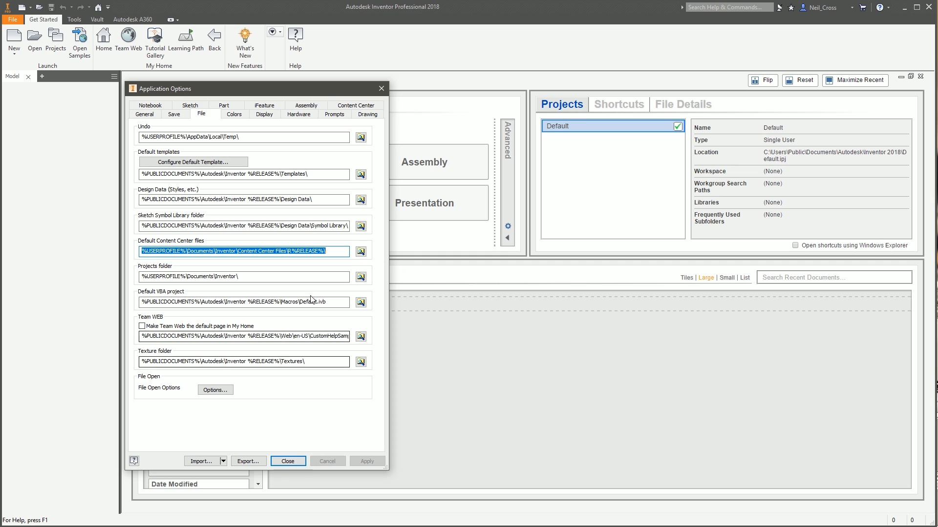
{"action": "left_click", "coordinate": [296, 464]}
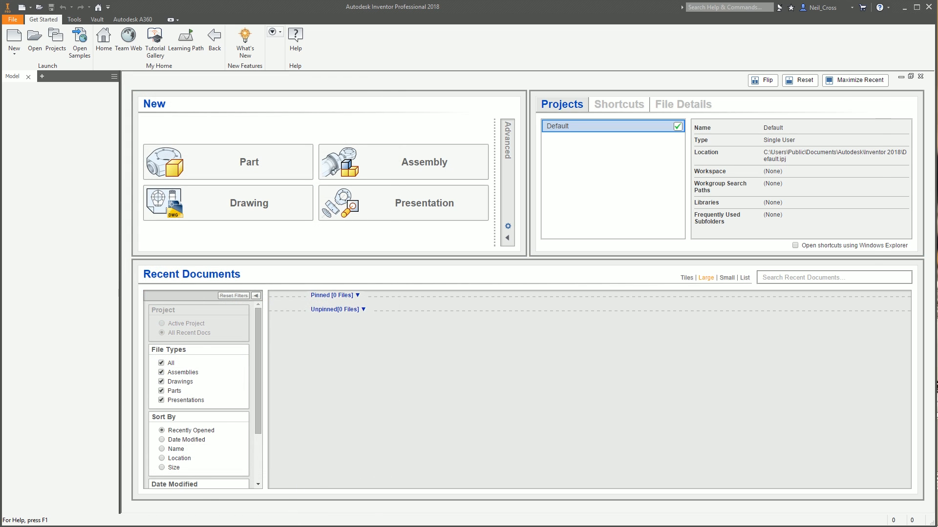
Step: Switch to File Explorer, arrange the en-US and Libraries folders side by side, and show the transfer choices for AI2018_Inventor ANSI.idcl between them
{"action": "key", "text": "alt+Tab"}
{"action": "left_click_drag", "start_coordinate": [405, 109], "coordinate": [234, 103]}
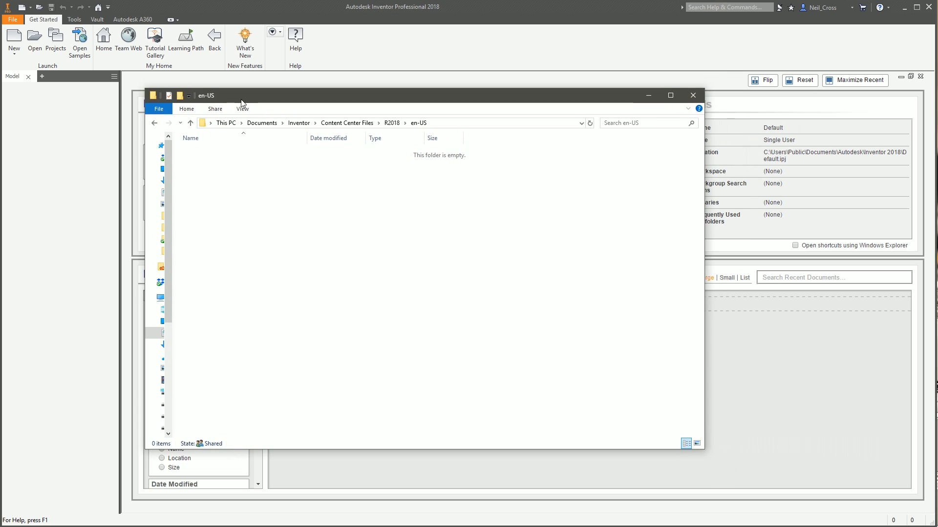
{"action": "key", "text": "alt+Tab"}
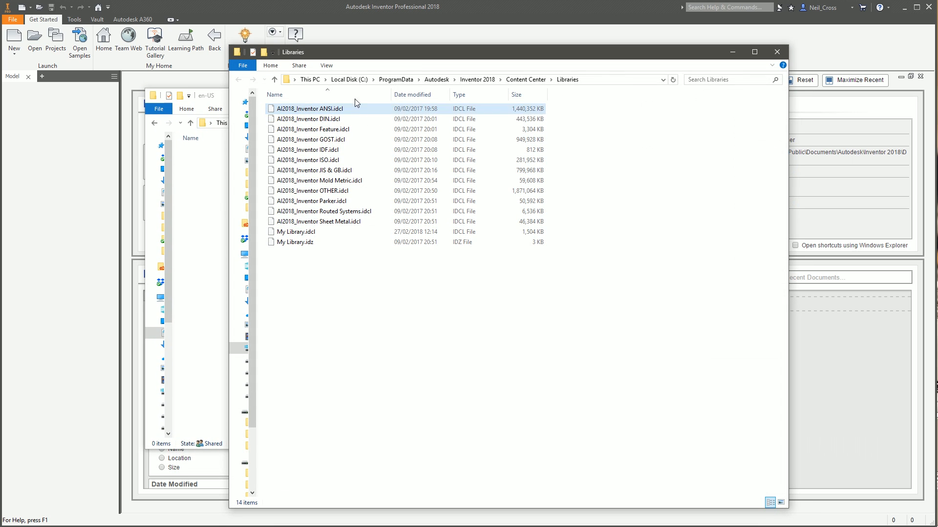
{"action": "left_click_drag", "start_coordinate": [364, 45], "coordinate": [471, 42]}
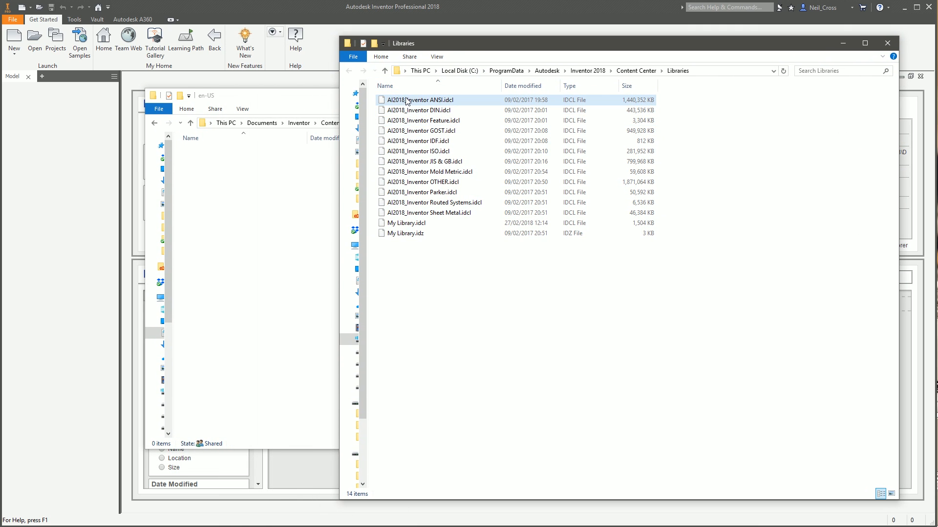
{"action": "right_click_drag", "start_coordinate": [407, 101], "coordinate": [329, 188]}
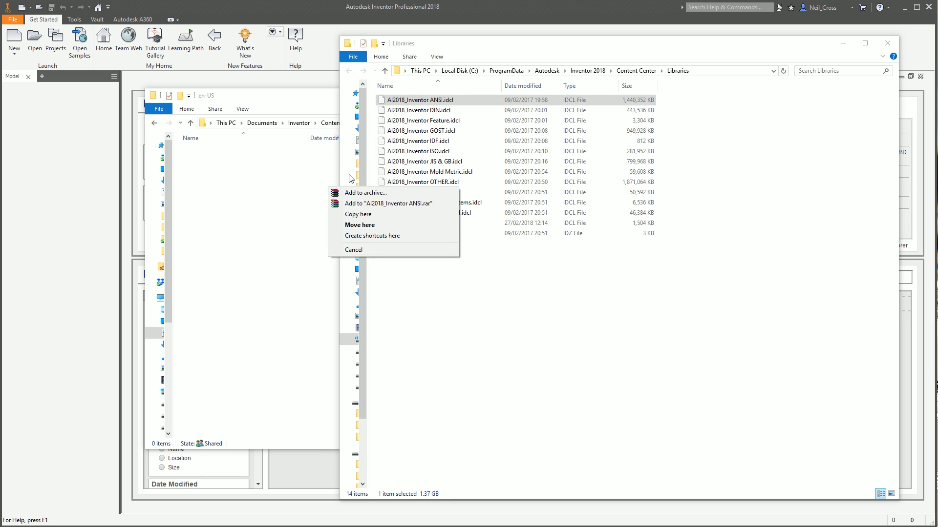
{"action": "left_click", "coordinate": [362, 6]}
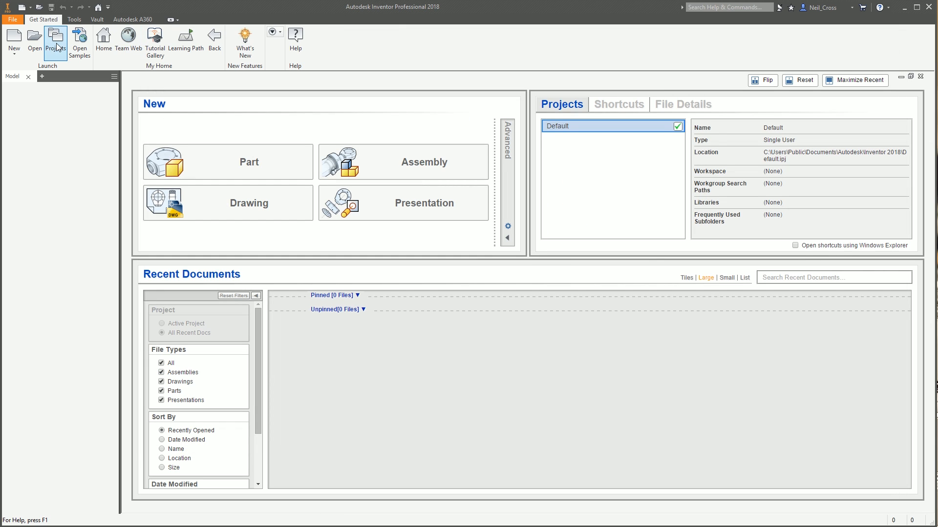
Step: Return to Inventor, create a new assembly, and start placing a component from Content Center
{"action": "left_click", "coordinate": [13, 39]}
{"action": "double_click", "coordinate": [435, 248]}
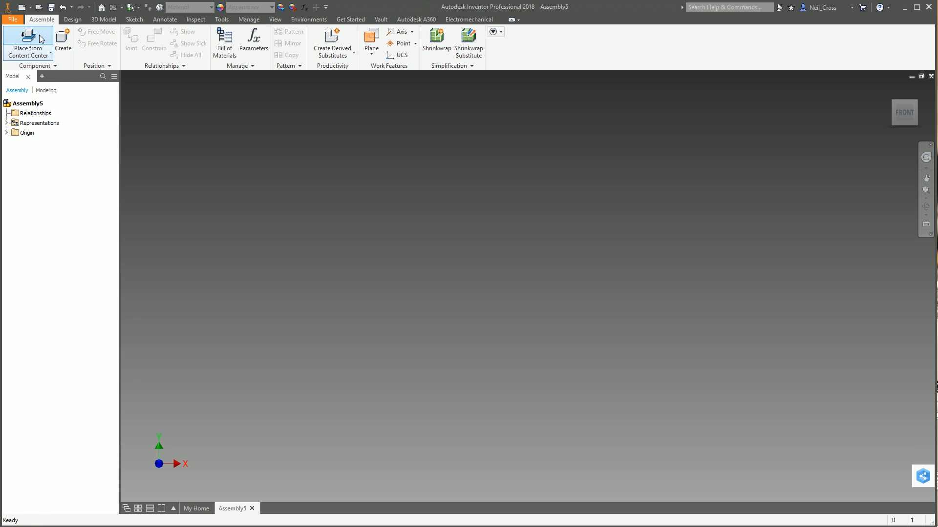
{"action": "left_click", "coordinate": [28, 39]}
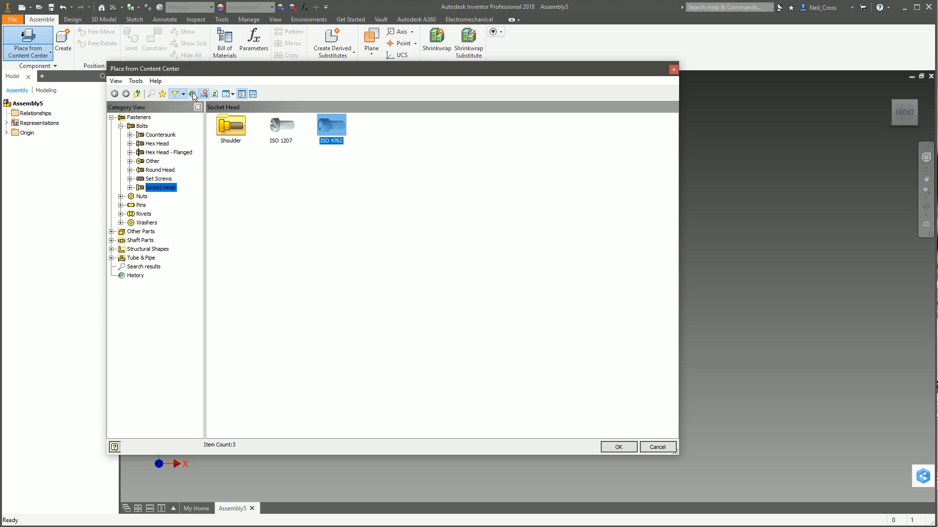
Step: Turn off the ISO standard filter in Content Center and browse the unfiltered socket head bolts under Fasteners
{"action": "left_click", "coordinate": [112, 118]}
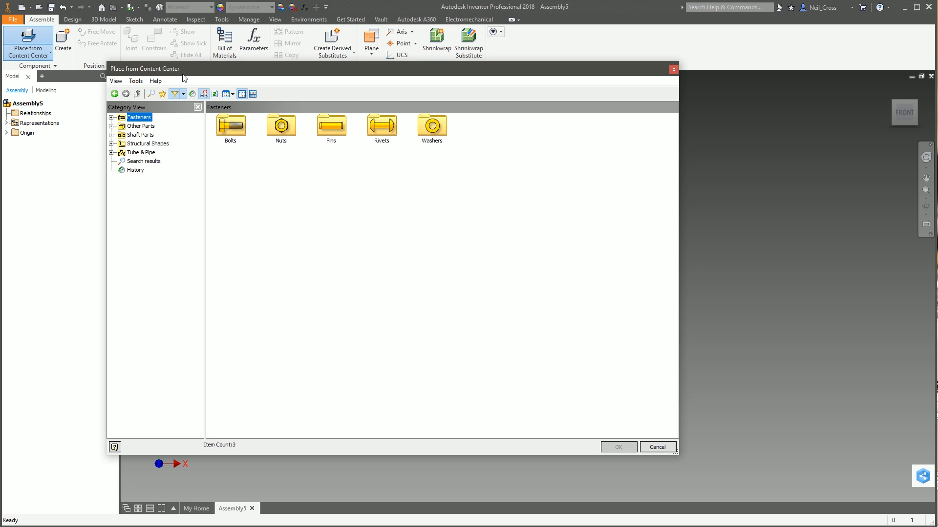
{"action": "left_click", "coordinate": [183, 94]}
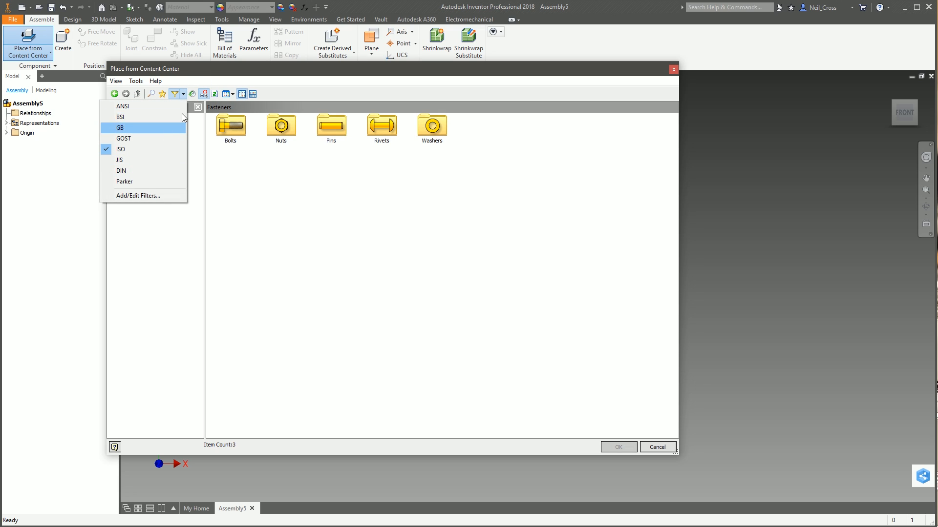
{"action": "left_click", "coordinate": [184, 93]}
{"action": "left_click", "coordinate": [185, 94]}
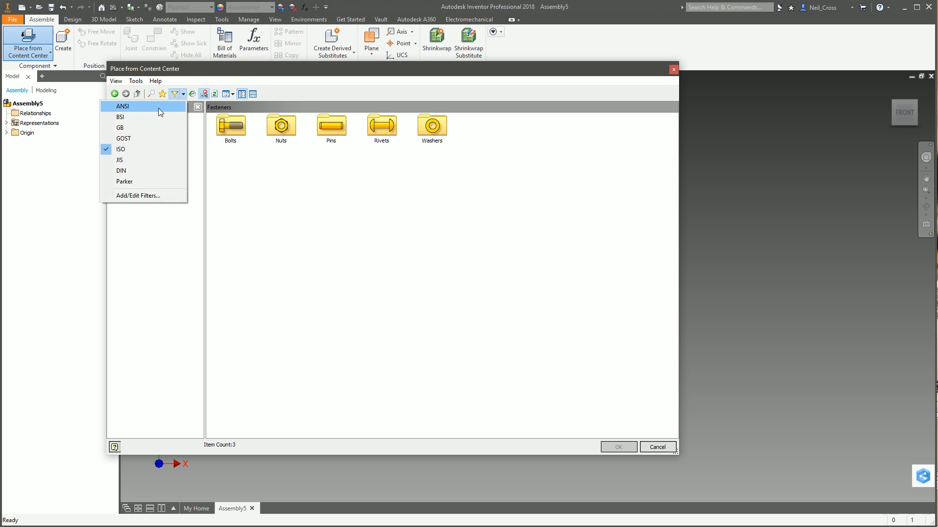
{"action": "left_click", "coordinate": [133, 148]}
{"action": "left_click", "coordinate": [183, 93]}
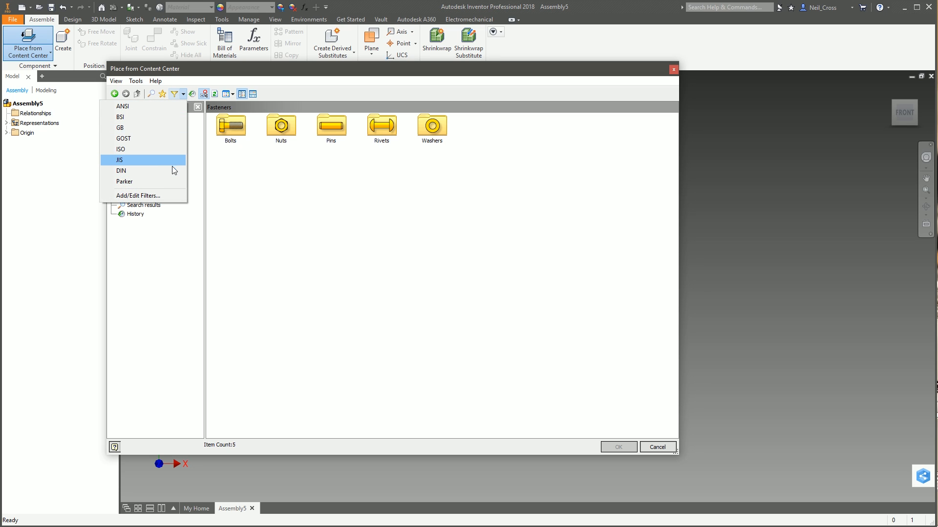
{"action": "left_click", "coordinate": [137, 160]}
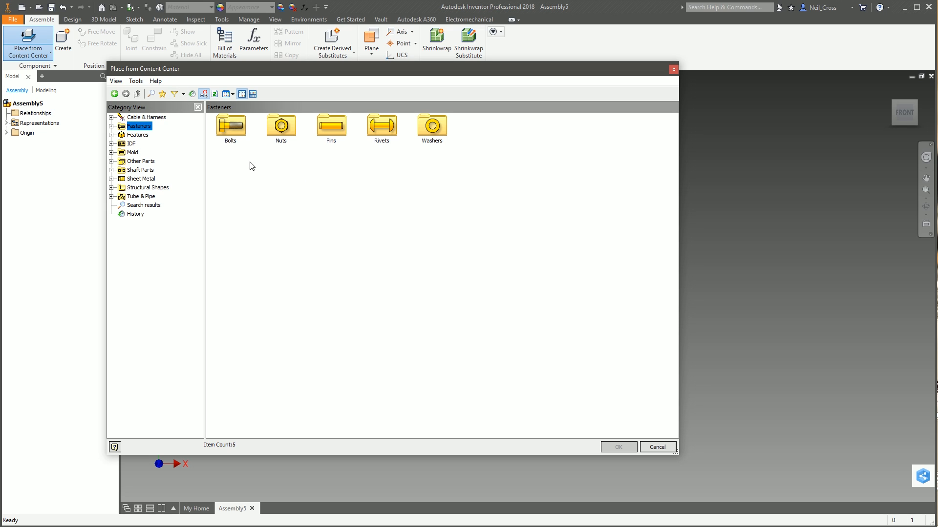
{"action": "double_click", "coordinate": [228, 125]}
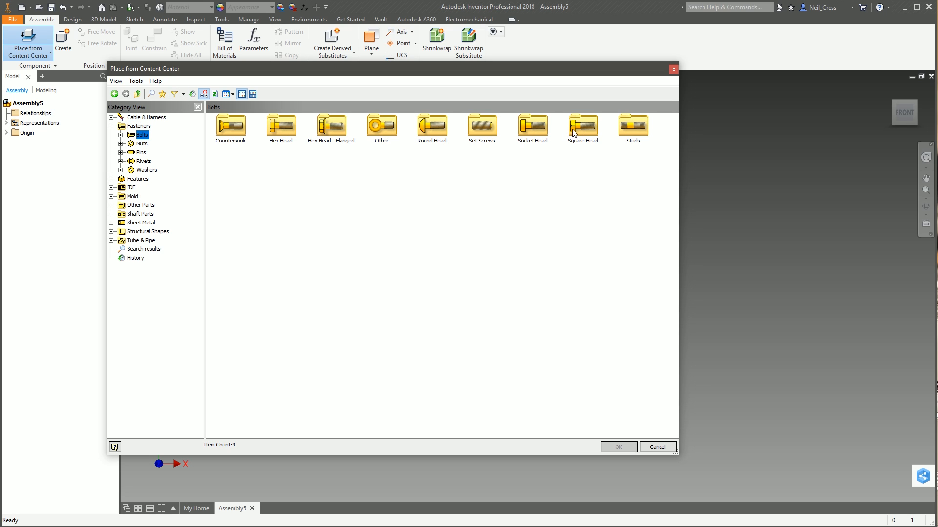
{"action": "double_click", "coordinate": [532, 126]}
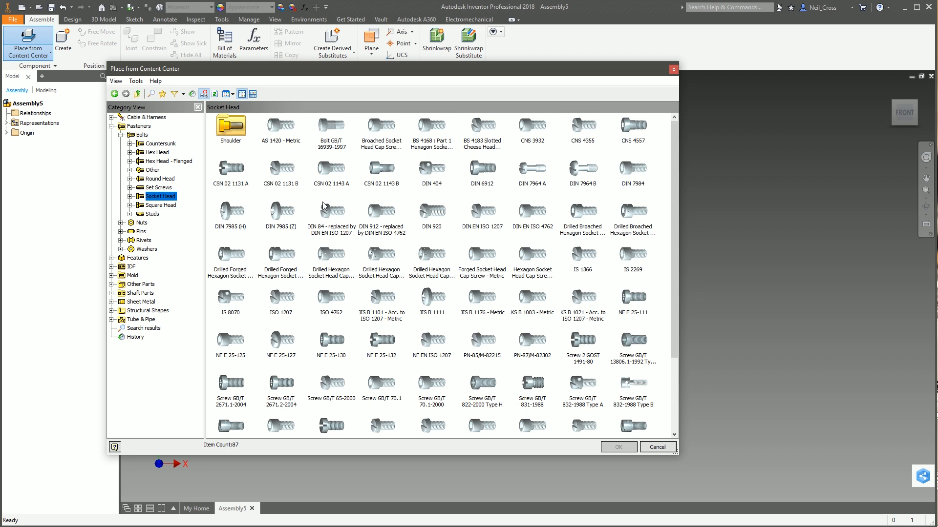
Step: Reapply the ISO filter to the socket head bolts and select the ISO 4762 family
{"action": "left_click", "coordinate": [183, 94]}
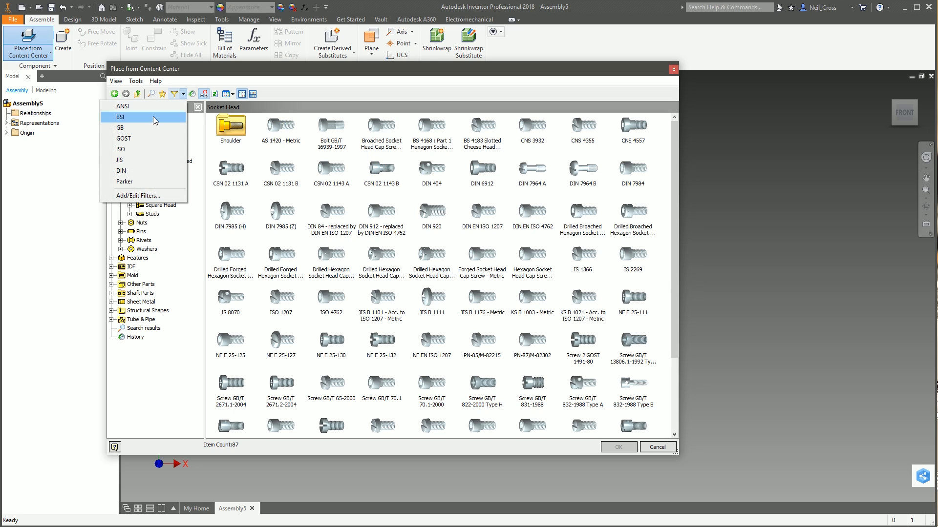
{"action": "left_click", "coordinate": [146, 149]}
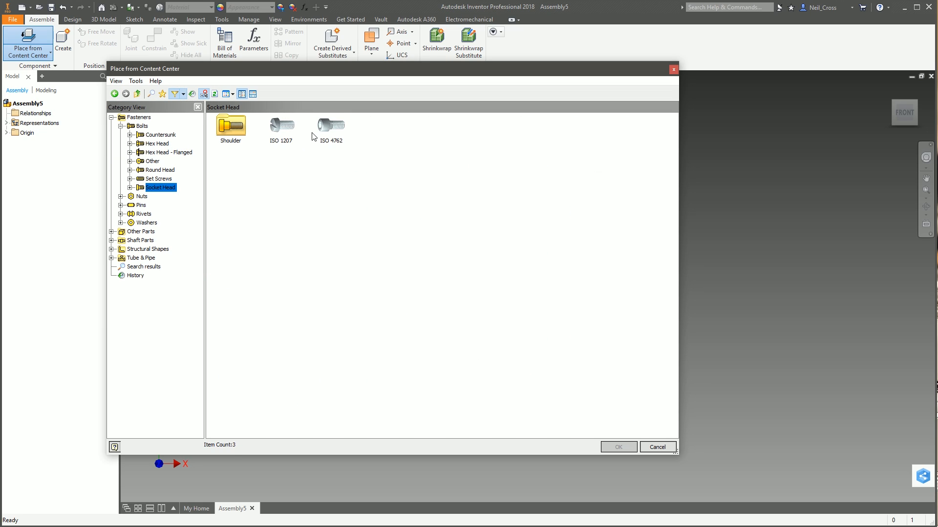
{"action": "left_click", "coordinate": [320, 132]}
{"action": "left_click", "coordinate": [289, 132]}
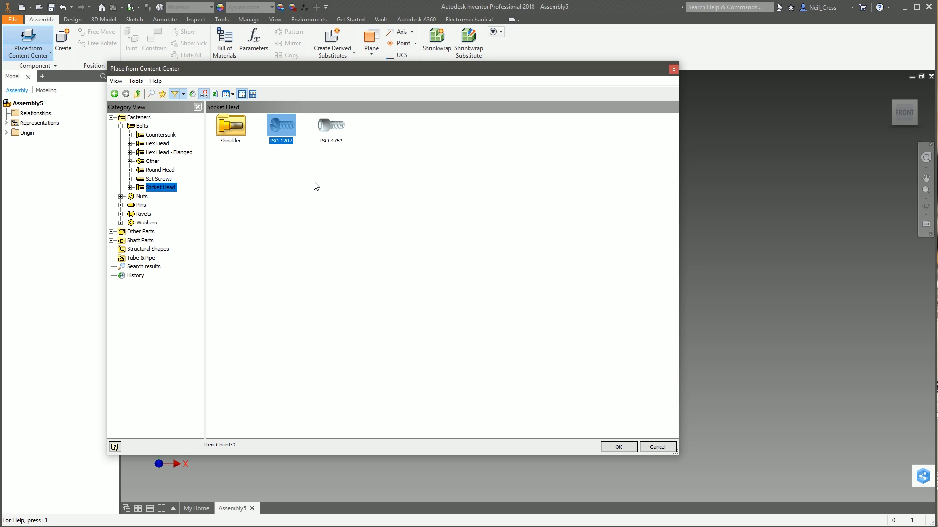
{"action": "left_click", "coordinate": [322, 138]}
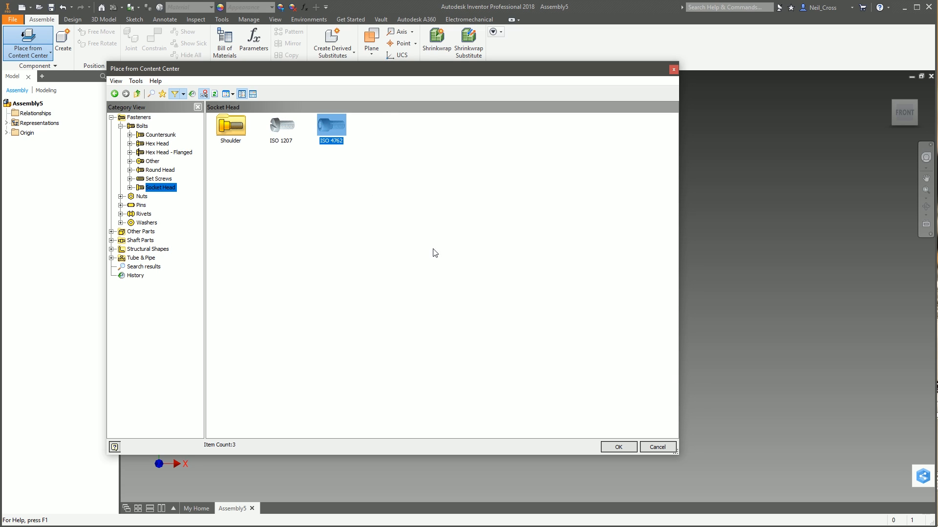
Step: Point out AI2018_Inventor ISO.idcl in the File Explorer Libraries folder as the source library, and return to ISO 4762 in Content Center
{"action": "left_click", "coordinate": [204, 94]}
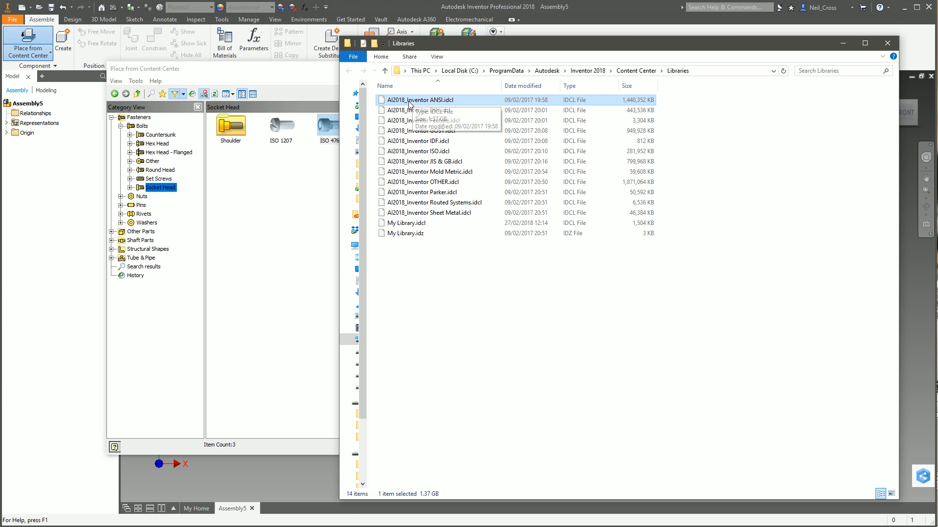
{"action": "left_click", "coordinate": [420, 152]}
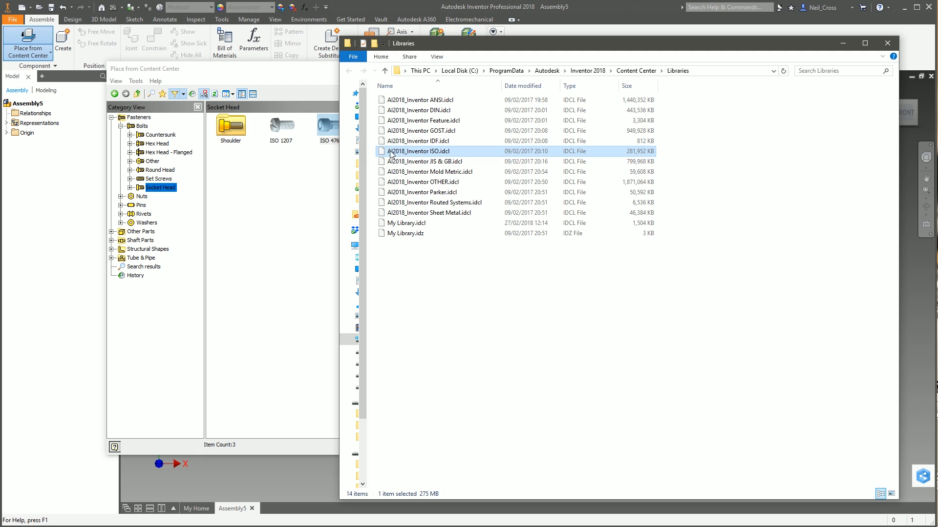
{"action": "left_click", "coordinate": [326, 129]}
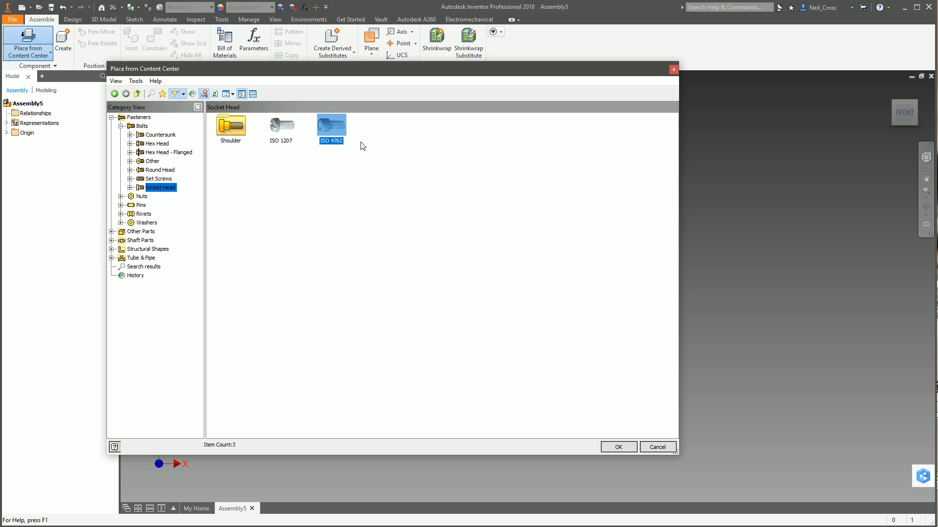
Step: Examine the en-US Content Center Files folder in File Explorer, move its window aside, and return to the Content Center dialog
{"action": "left_click", "coordinate": [204, 94]}
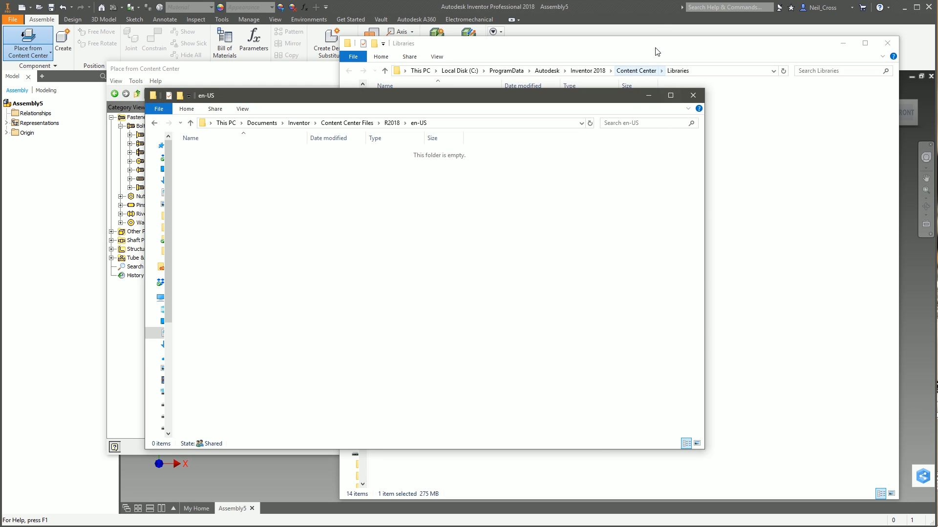
{"action": "left_click", "coordinate": [658, 25]}
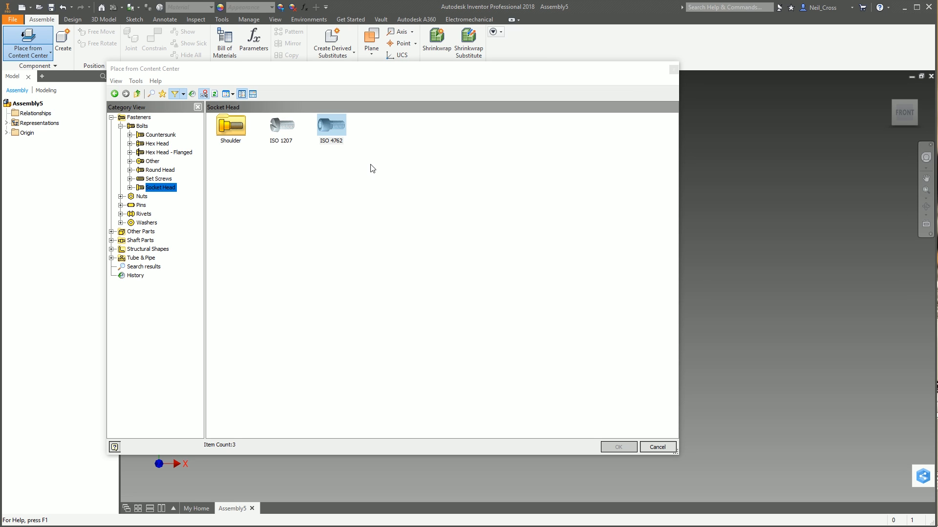
{"action": "left_click", "coordinate": [205, 94]}
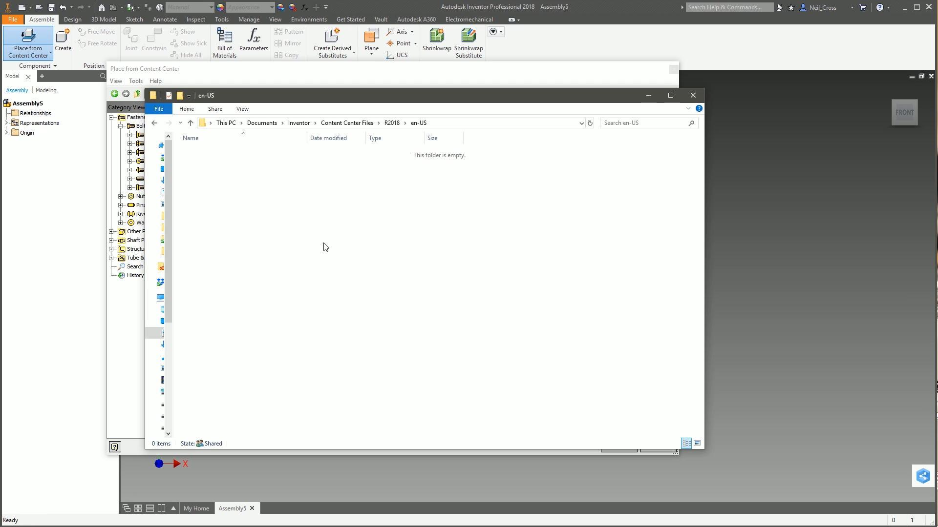
{"action": "left_click_drag", "start_coordinate": [317, 99], "coordinate": [538, 137]}
{"action": "left_click", "coordinate": [350, 86]}
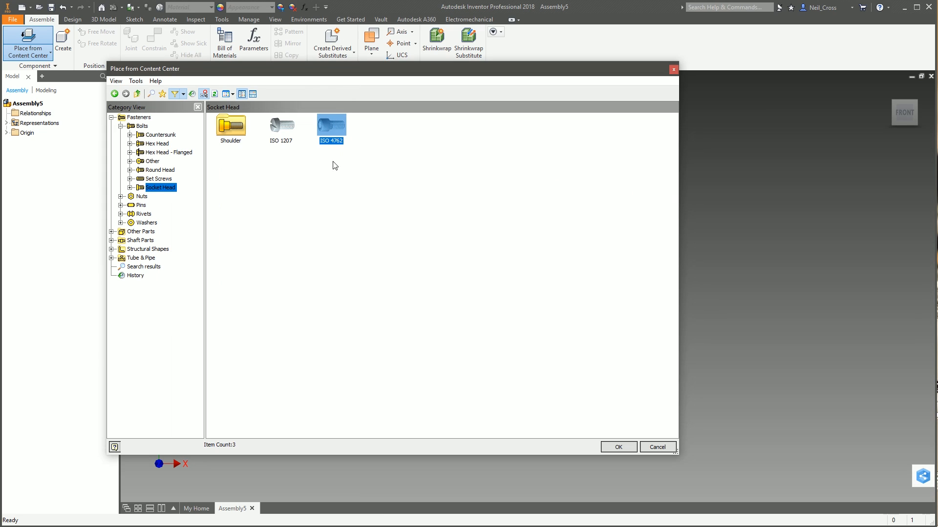
Step: Generate an ISO 4762 bolt as standard with thread M10 and nominal length 40 mm, and open its generated folder in en-US
{"action": "double_click", "coordinate": [337, 128]}
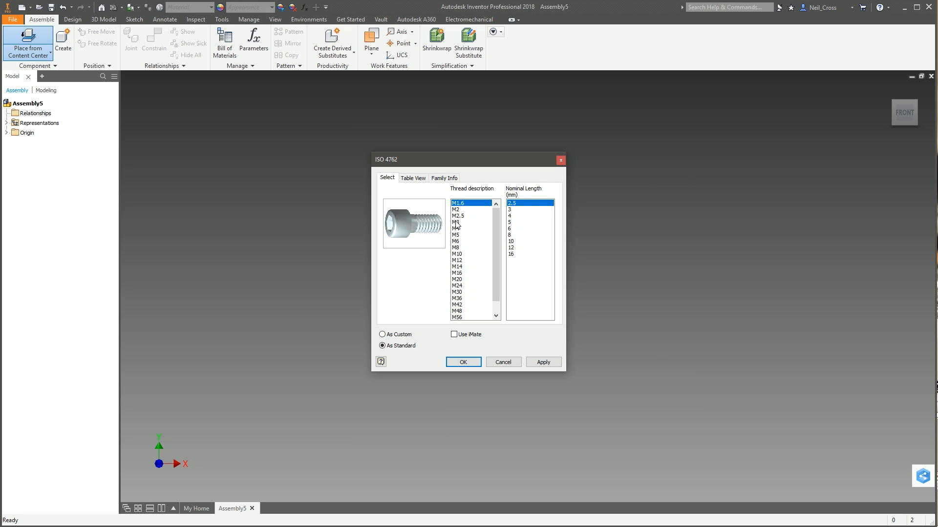
{"action": "left_click_drag", "start_coordinate": [497, 268], "coordinate": [494, 309]}
{"action": "left_click", "coordinate": [458, 241]}
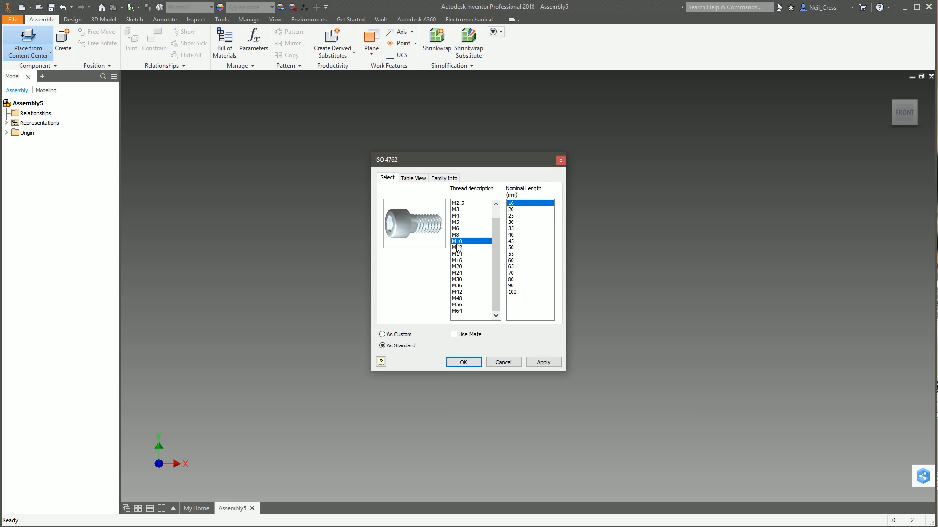
{"action": "left_click", "coordinate": [515, 236]}
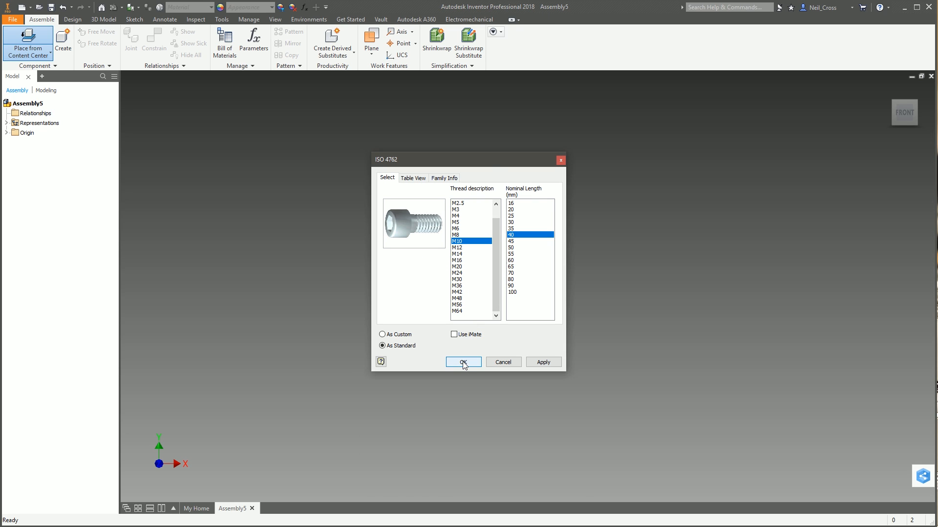
{"action": "left_click", "coordinate": [463, 363]}
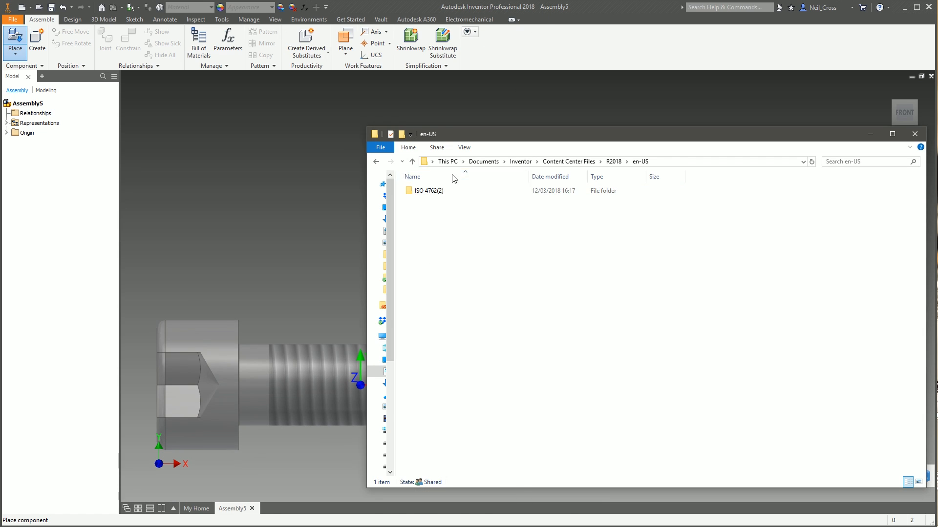
{"action": "double_click", "coordinate": [423, 193]}
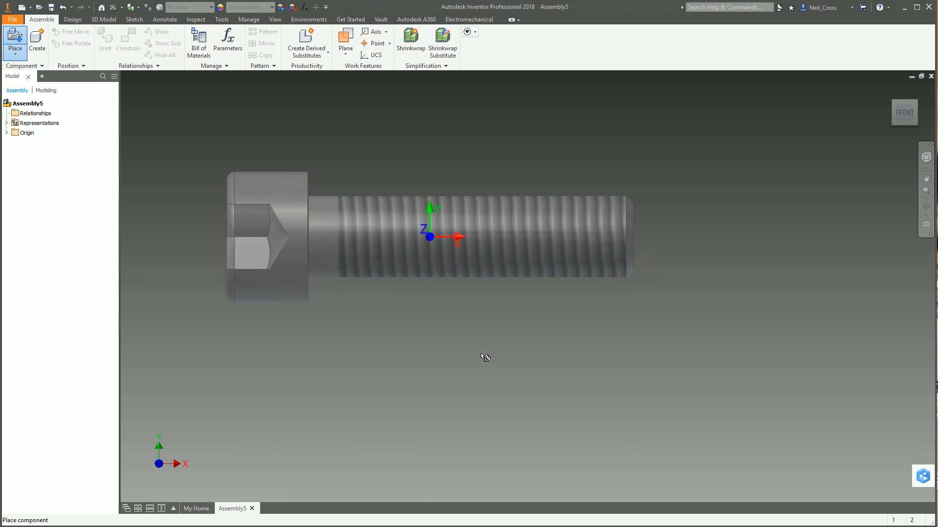
Step: Place one instance of the M10 x 40 bolt in the assembly, finish placement, and show the home view
{"action": "left_click", "coordinate": [483, 337]}
{"action": "right_click", "coordinate": [385, 327]}
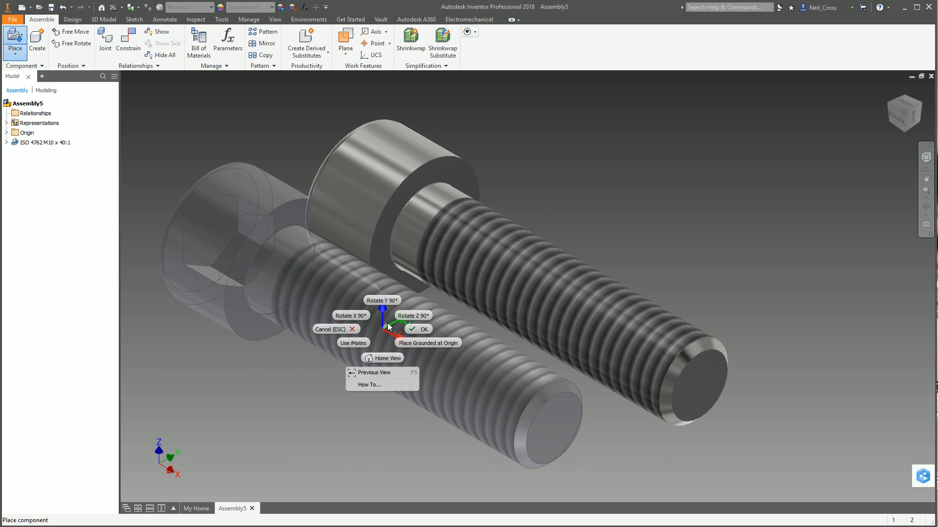
{"action": "left_click", "coordinate": [415, 330]}
{"action": "key", "text": "F6"}
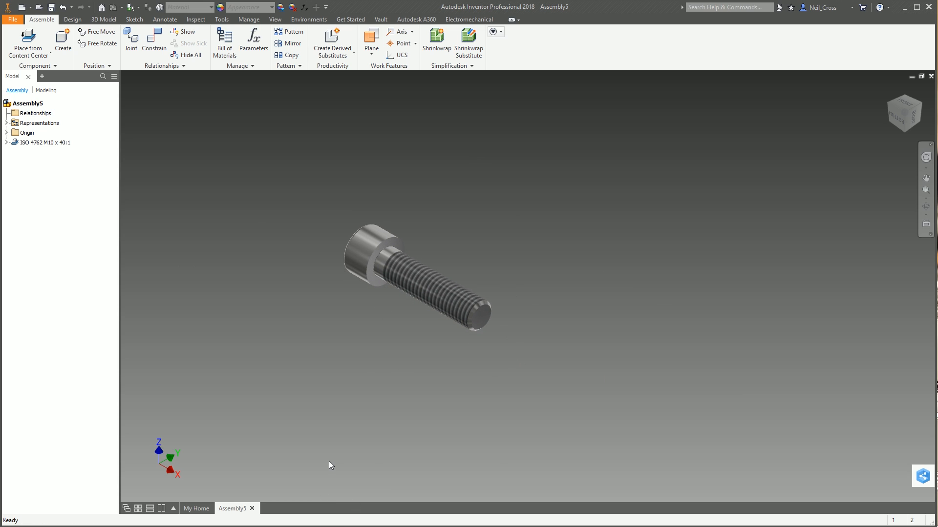
Step: Switch to the Libraries folder in File Explorer and select AI2018_Inventor ANSI.idcl to point out the source library files
{"action": "key", "text": "alt+Tab"}
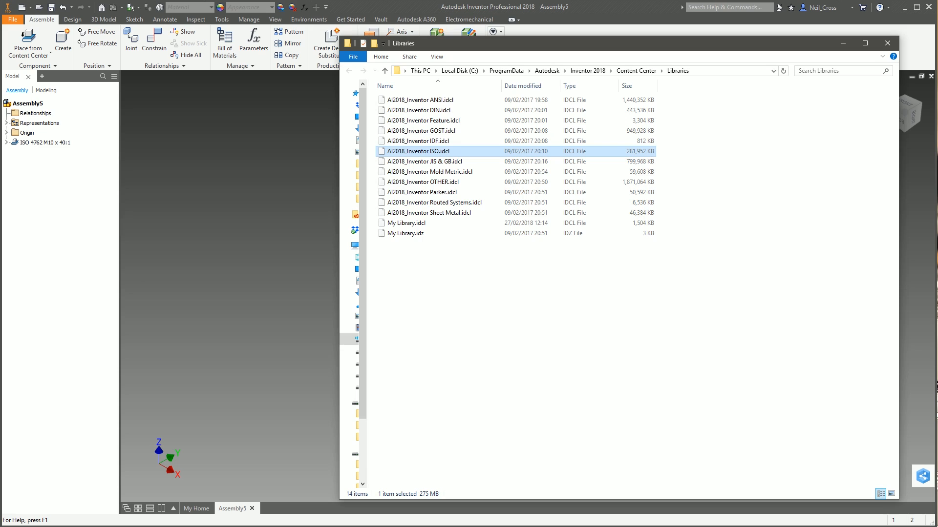
{"action": "left_click", "coordinate": [418, 105]}
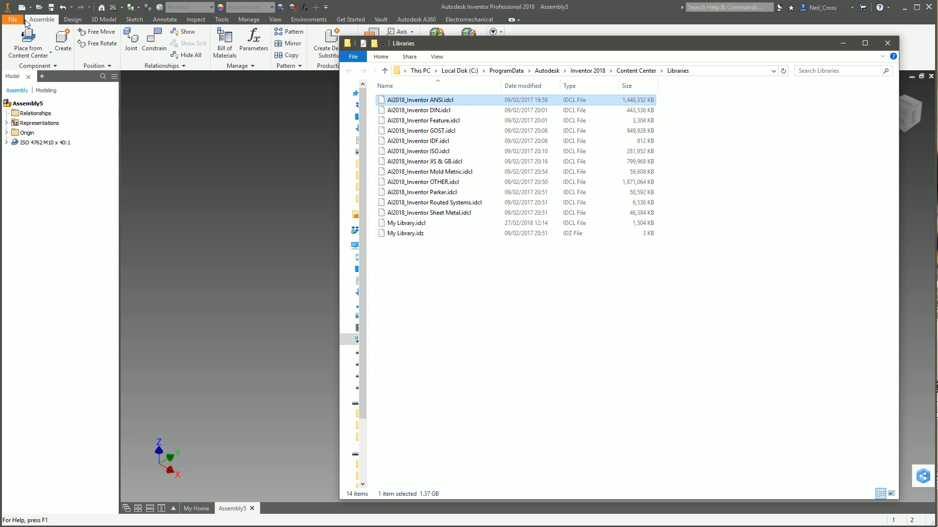
Step: Place one ISO 1207 bolt from Content Center, as standard with thread M6 and nominal length 20, beside the existing bolt
{"action": "left_click", "coordinate": [30, 46]}
{"action": "double_click", "coordinate": [275, 127]}
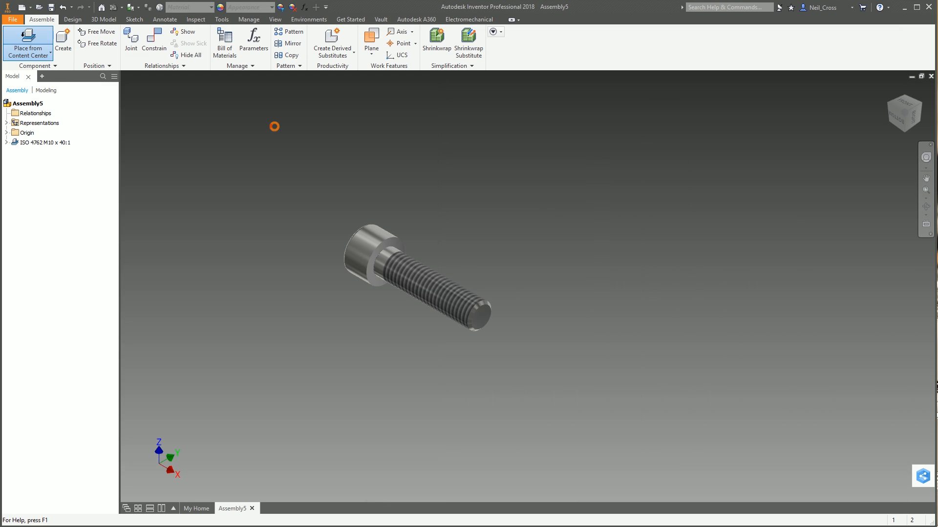
{"action": "right_click", "coordinate": [498, 207]}
{"action": "left_click", "coordinate": [518, 226]}
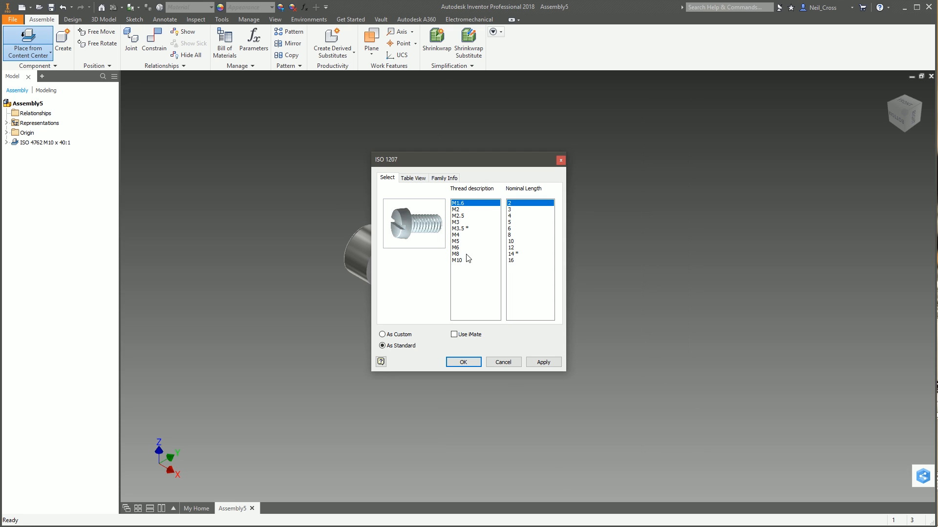
{"action": "left_click", "coordinate": [512, 235]}
{"action": "left_click", "coordinate": [463, 362]}
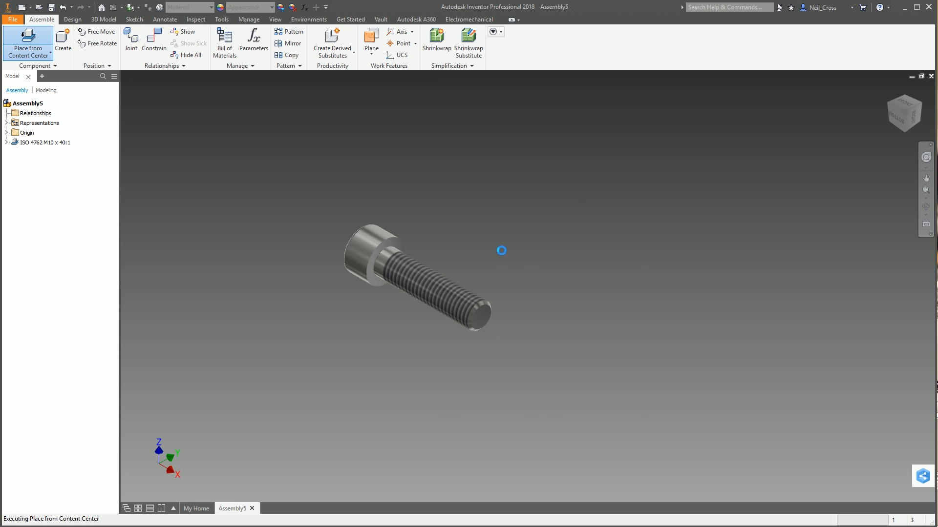
{"action": "right_click", "coordinate": [515, 287]}
{"action": "left_click", "coordinate": [534, 277]}
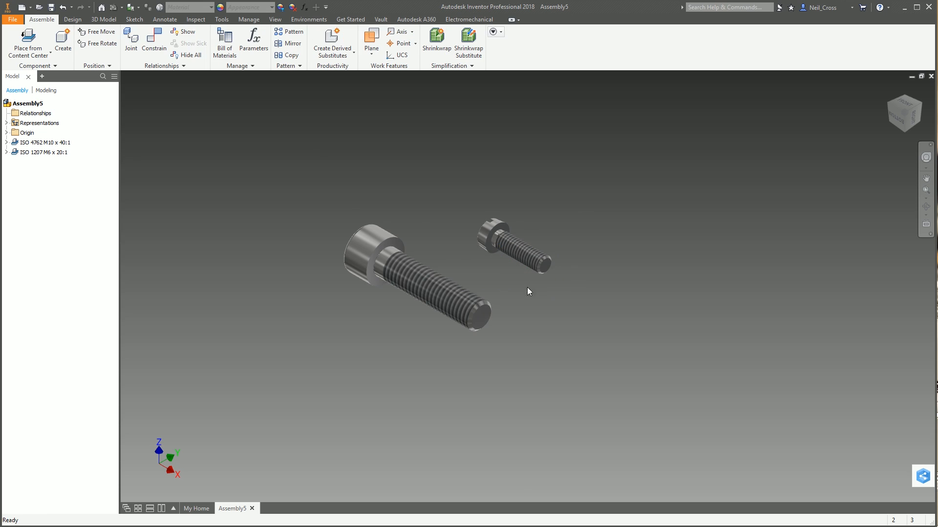
Step: Switch to File Explorer, examine the generated ISO 1207 part and the bolt folders in en-US, and enlarge the window
{"action": "left_click", "coordinate": [384, 526]}
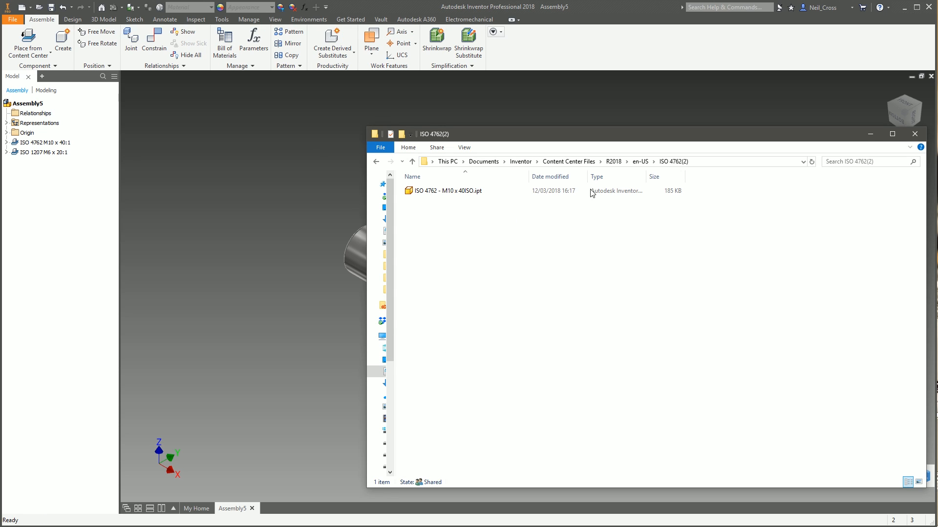
{"action": "left_click", "coordinate": [641, 162]}
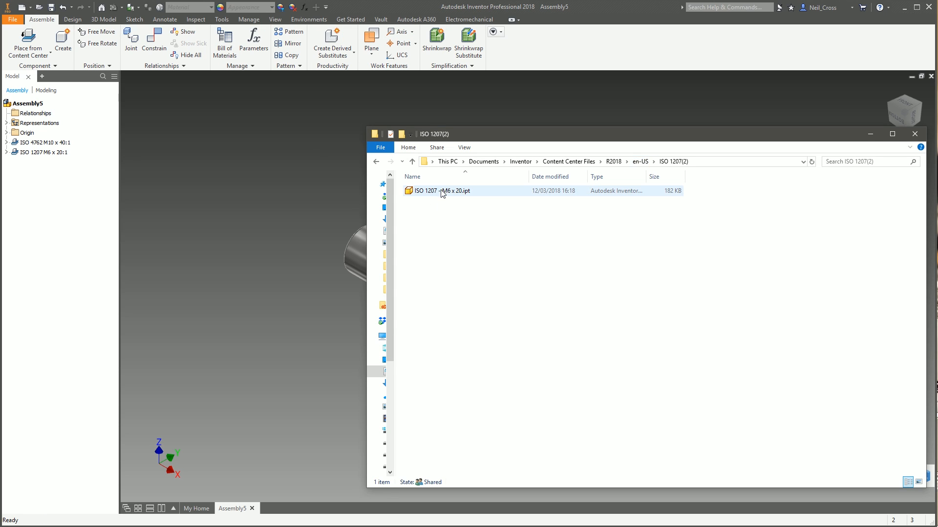
{"action": "double_click", "coordinate": [436, 192]}
{"action": "left_click", "coordinate": [640, 161]}
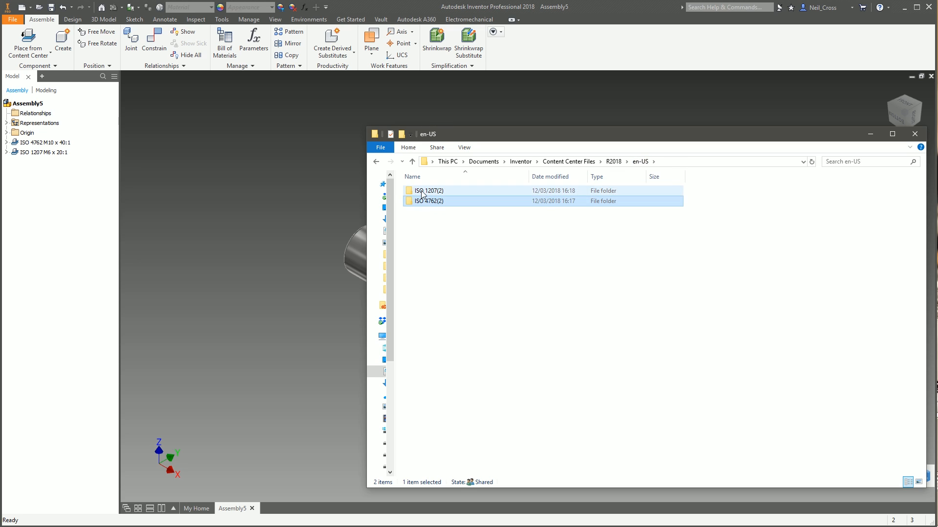
{"action": "left_click", "coordinate": [422, 201]}
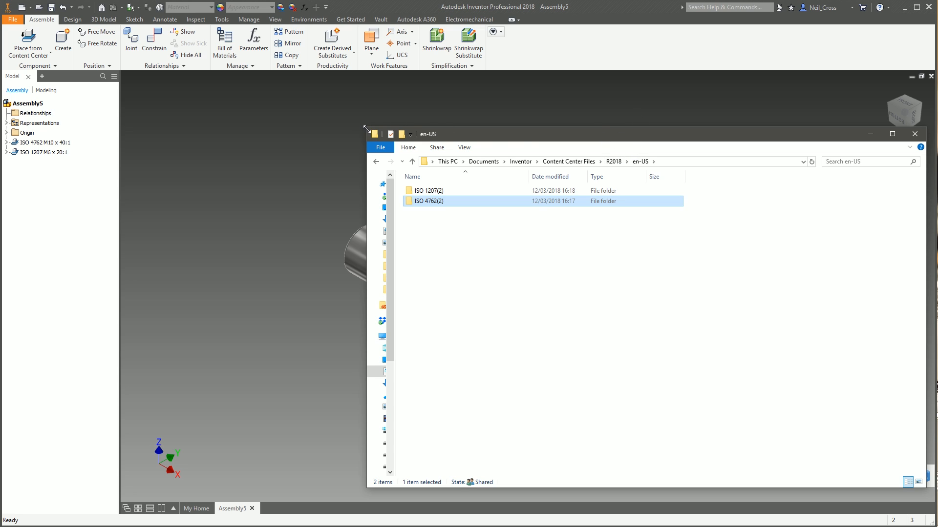
{"action": "left_click_drag", "start_coordinate": [365, 128], "coordinate": [317, 89]}
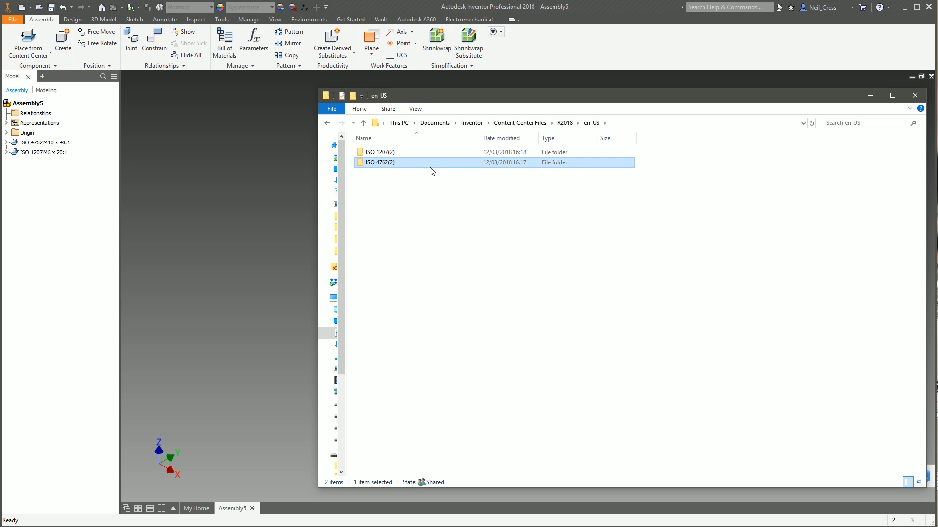
Step: Return to Inventor, save the assembly in Documents as Contains Bolts, and close it
{"action": "left_click", "coordinate": [231, 156]}
{"action": "left_click", "coordinate": [50, 9]}
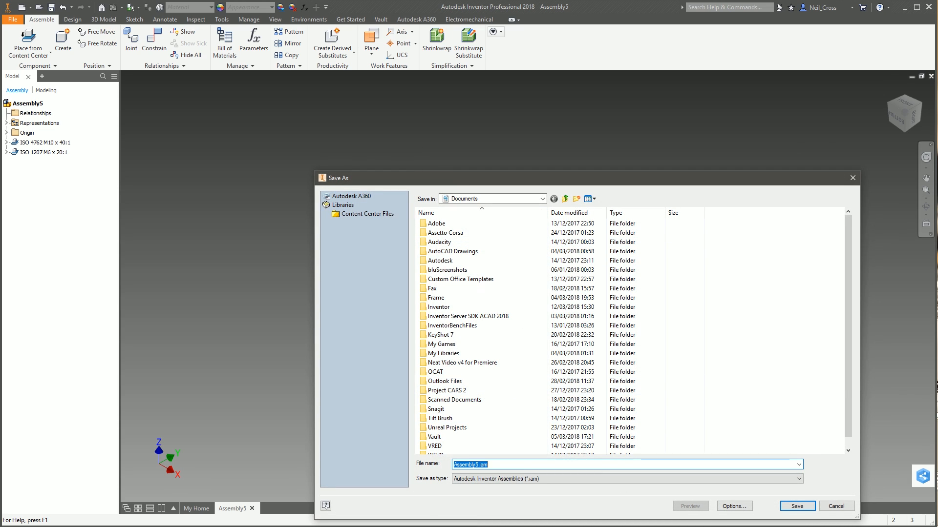
{"action": "type", "text": "Contains Bolts"}
{"action": "key", "text": "Return"}
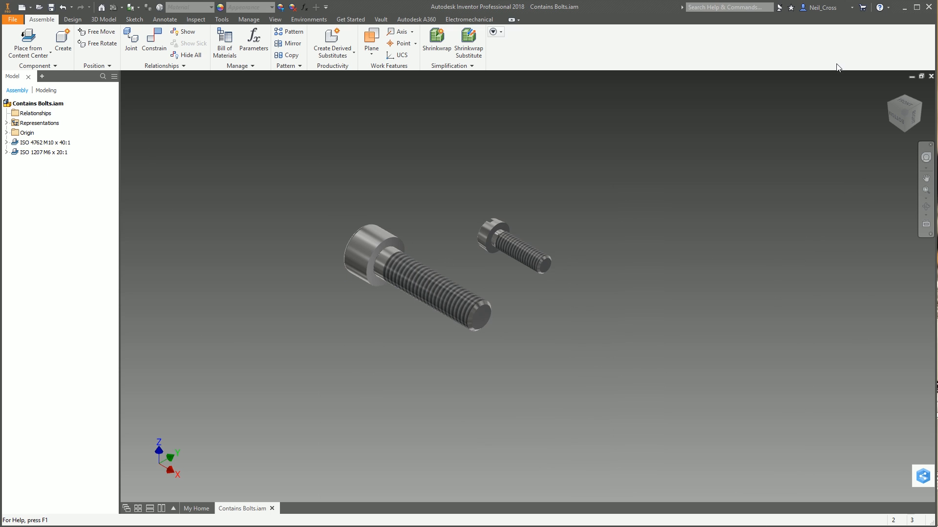
{"action": "left_click", "coordinate": [930, 76]}
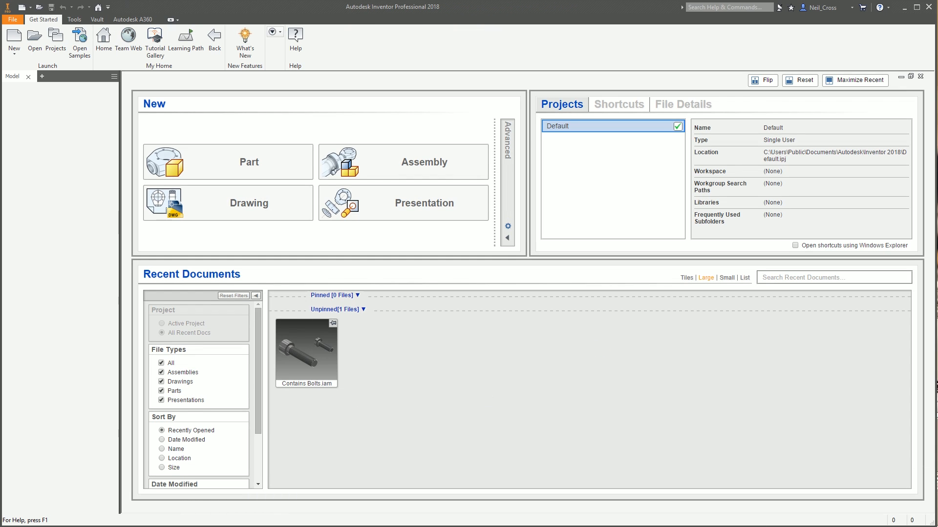
Step: Switch to File Explorer and delete the generated ISO 1207 and ISO 4762 bolt folders from en-US
{"action": "key", "text": "alt+Tab"}
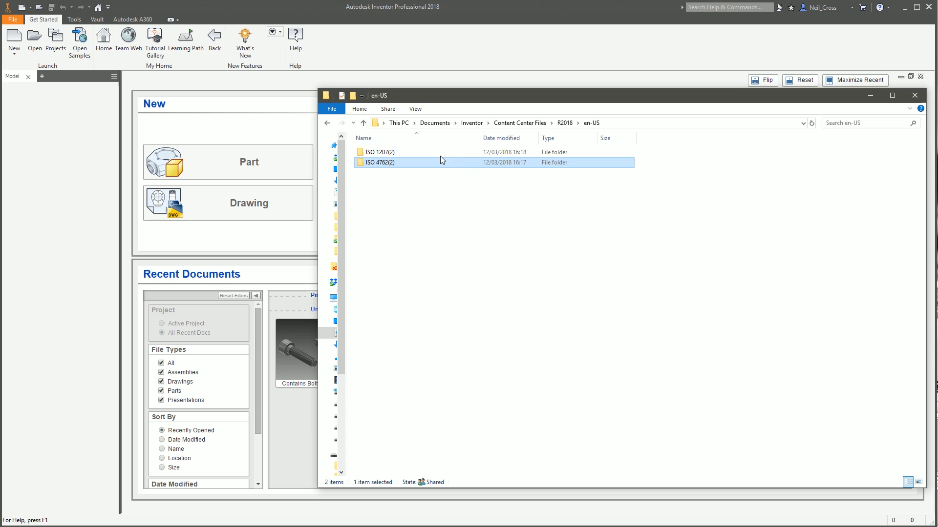
{"action": "left_click", "coordinate": [564, 123]}
{"action": "double_click", "coordinate": [383, 154]}
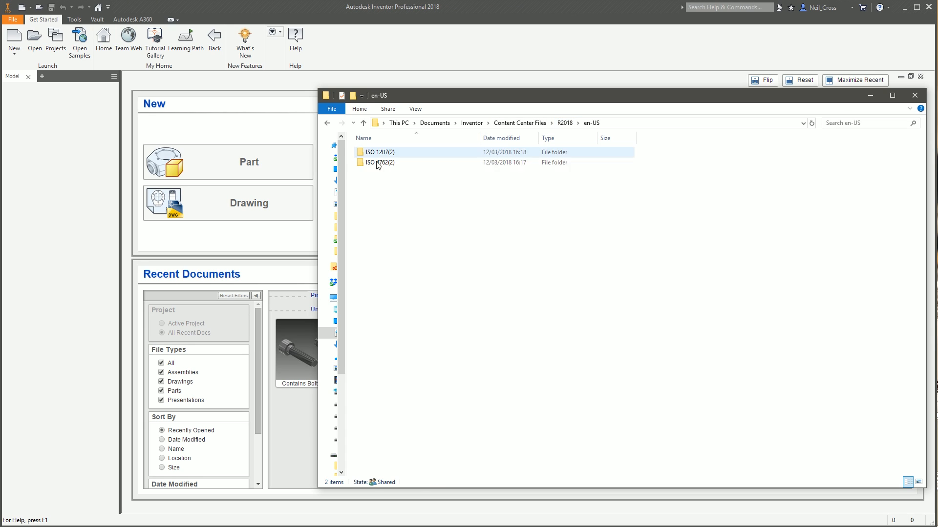
{"action": "left_click_drag", "start_coordinate": [385, 197], "coordinate": [377, 148]}
{"action": "key", "text": "Delete"}
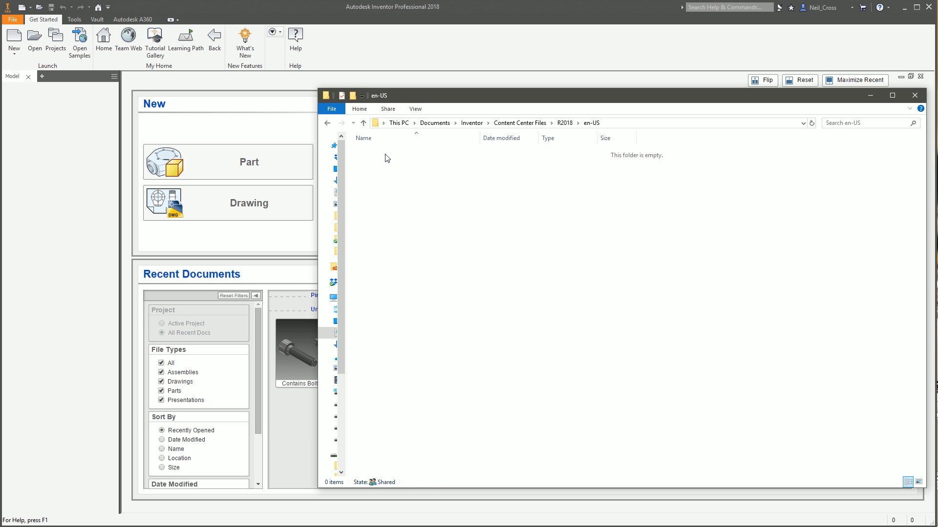
Step: Return to Inventor and open Contains Bolts.iam, skipping both missing bolt references and accepting the unresolved components warning
{"action": "key", "text": "alt+Tab"}
{"action": "left_click", "coordinate": [35, 42]}
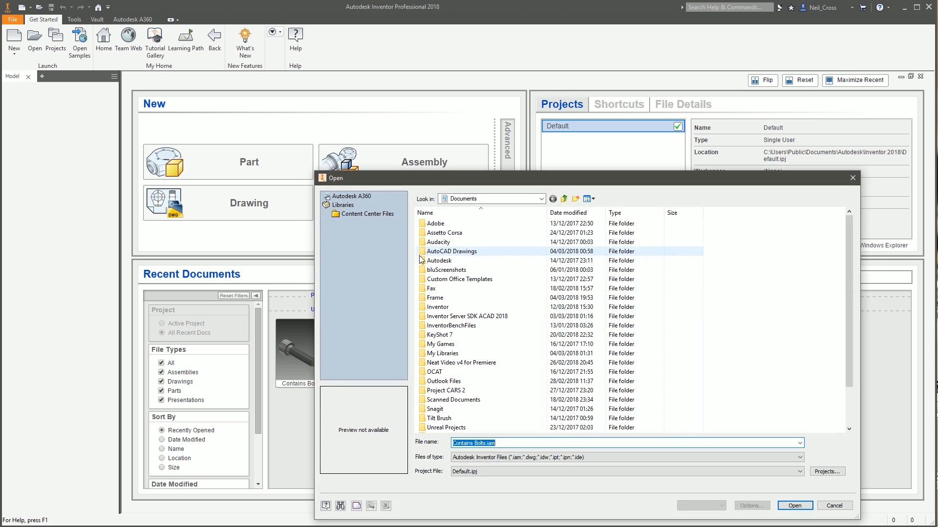
{"action": "scroll", "coordinate": [469, 318], "scroll_direction": "down", "scroll_amount": 1}
{"action": "double_click", "coordinate": [450, 418]}
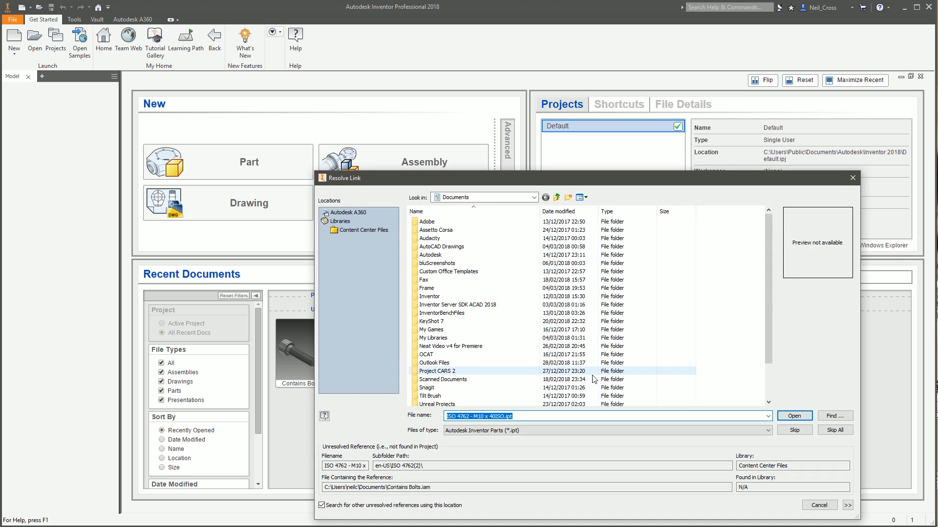
{"action": "left_click", "coordinate": [800, 433]}
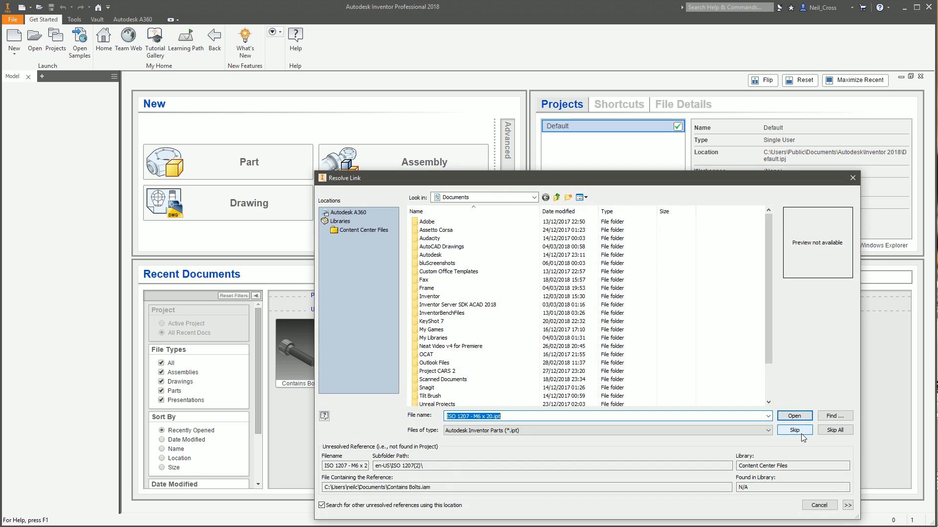
{"action": "left_click", "coordinate": [801, 432]}
{"action": "left_click", "coordinate": [541, 293]}
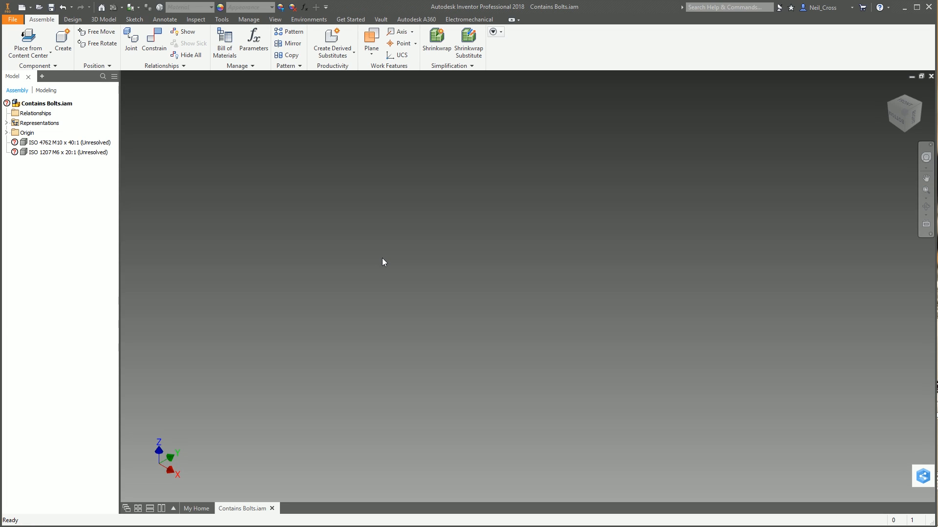
Step: Examine the ISO 4762 and ISO 1207 bolt entries in the assembly's model tree
{"action": "right_click", "coordinate": [85, 143]}
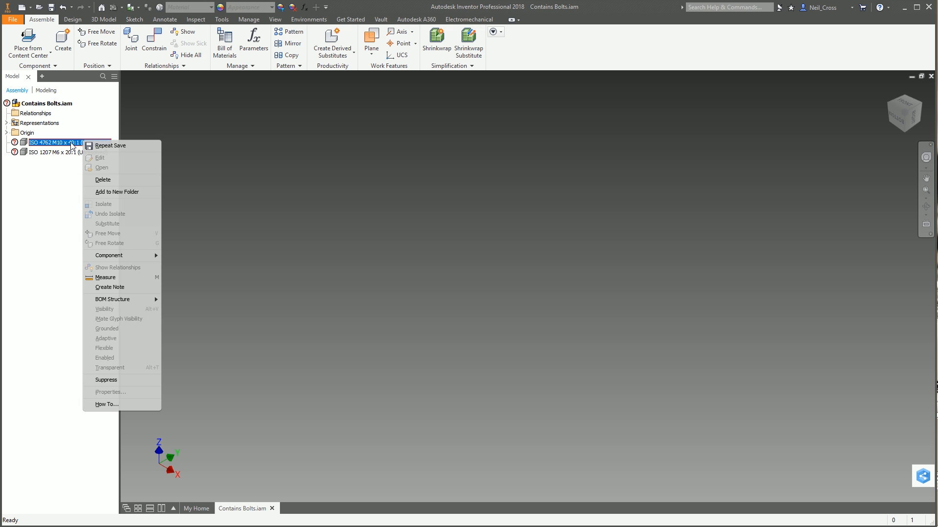
{"action": "left_click", "coordinate": [45, 154]}
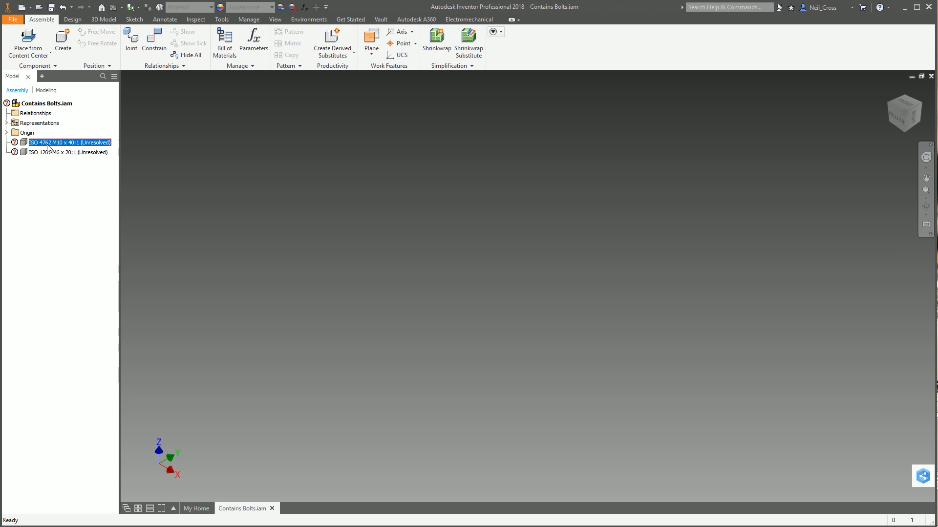
{"action": "left_click", "coordinate": [47, 153]}
{"action": "left_click", "coordinate": [46, 145]}
Step: Regenerate the ISO 4762 bolt from Content Center with thread M10 and nominal length 40 mm, ending placement without adding an instance
{"action": "left_click", "coordinate": [29, 45]}
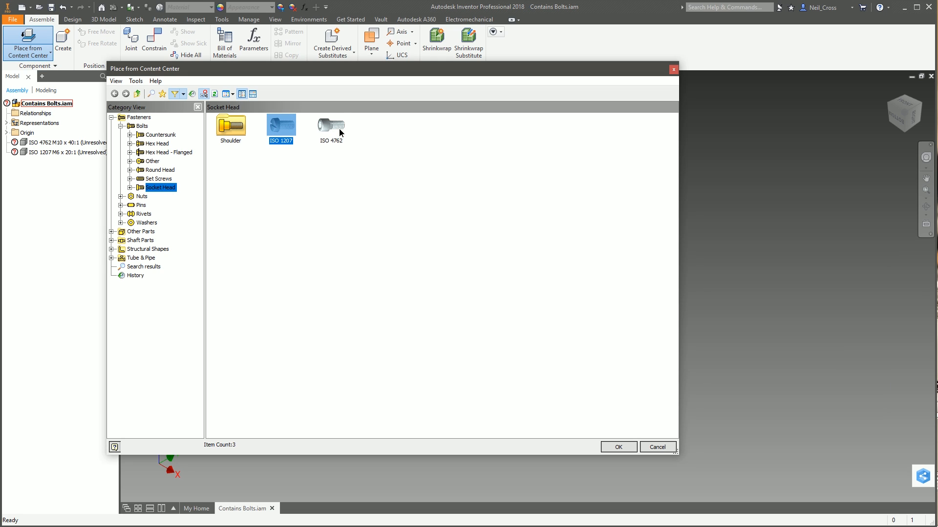
{"action": "double_click", "coordinate": [340, 133]}
{"action": "right_click", "coordinate": [455, 218]}
{"action": "left_click", "coordinate": [464, 244]}
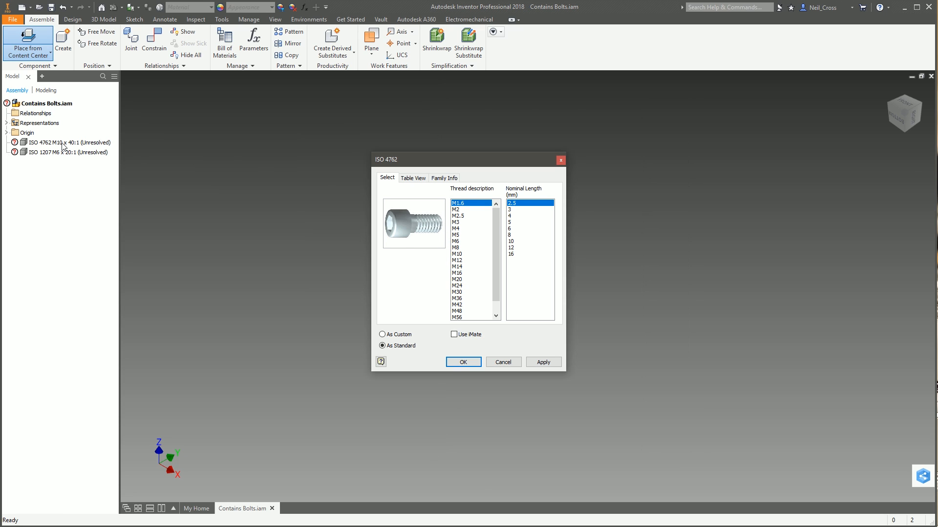
{"action": "left_click", "coordinate": [463, 255]}
{"action": "left_click", "coordinate": [513, 235]}
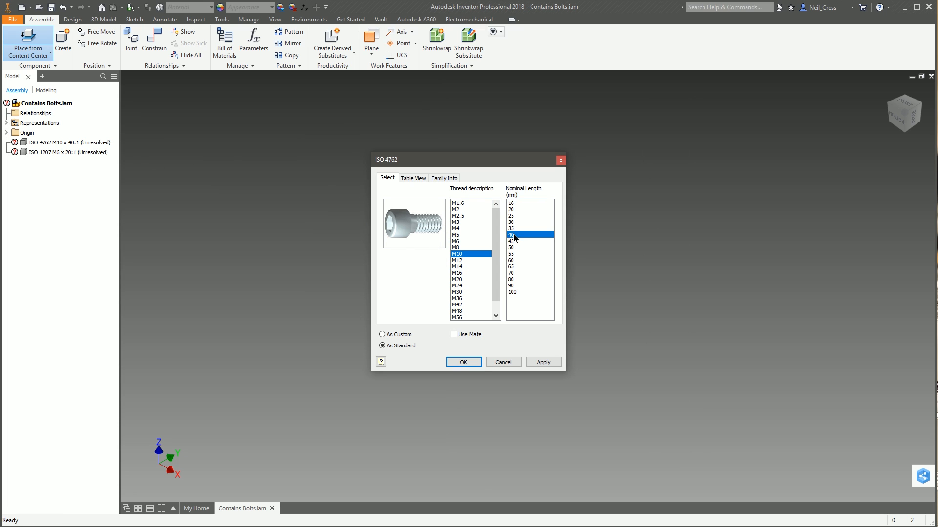
{"action": "left_click", "coordinate": [466, 363]}
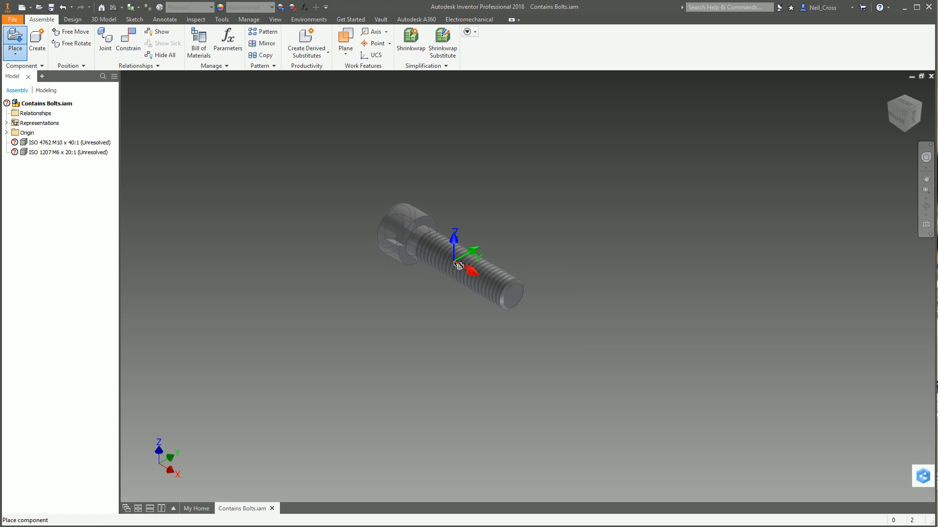
{"action": "right_click", "coordinate": [454, 263]}
{"action": "left_click", "coordinate": [489, 262]}
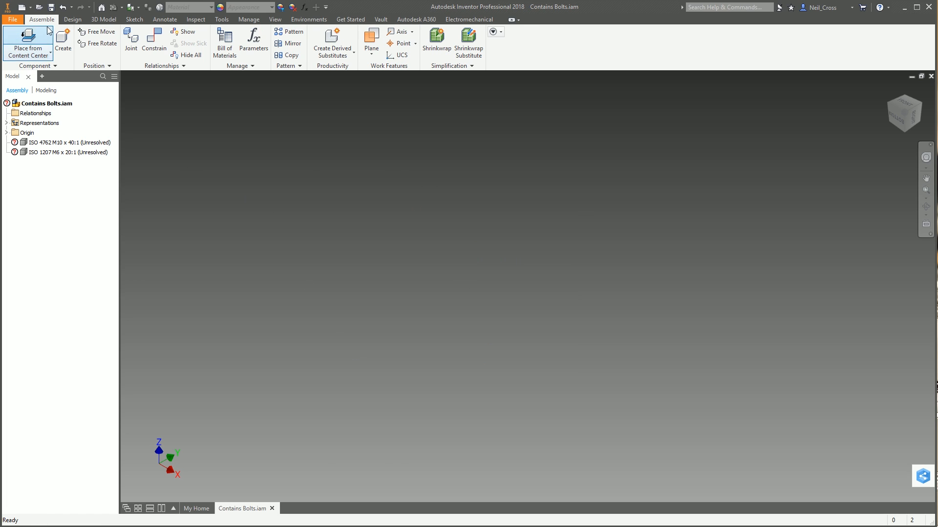
Step: Close the assembly and reopen Contains Bolts.iam, skipping the missing ISO 1207 reference and accepting the unresolved components warning
{"action": "left_click", "coordinate": [931, 76]}
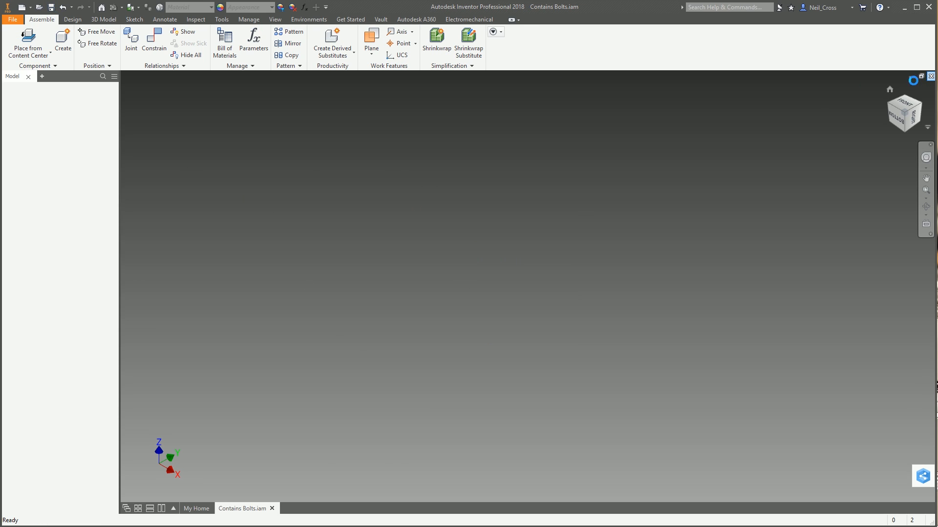
{"action": "left_click", "coordinate": [306, 351]}
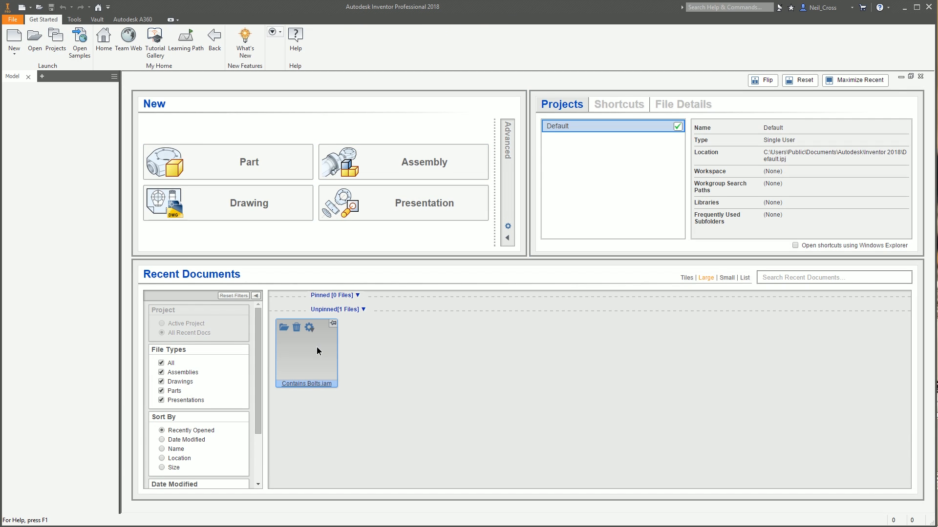
{"action": "left_click", "coordinate": [799, 428]}
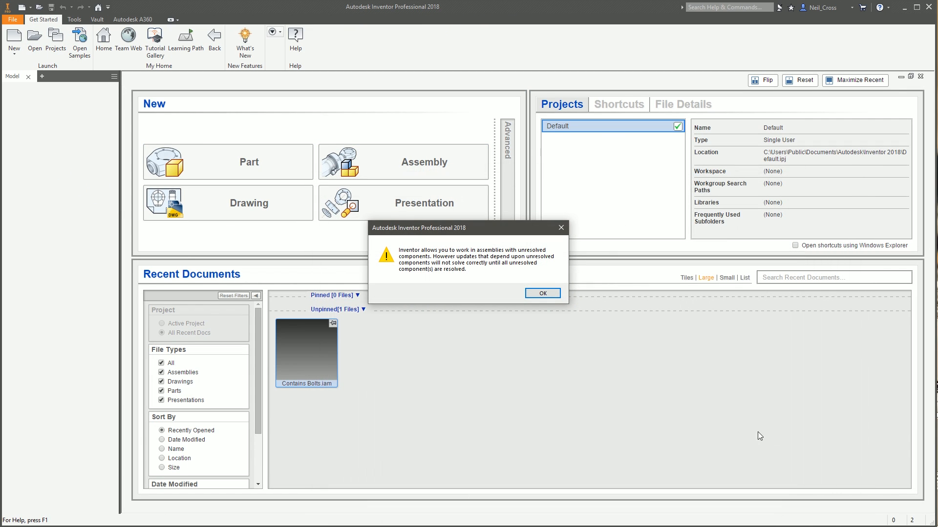
{"action": "left_click", "coordinate": [558, 295]}
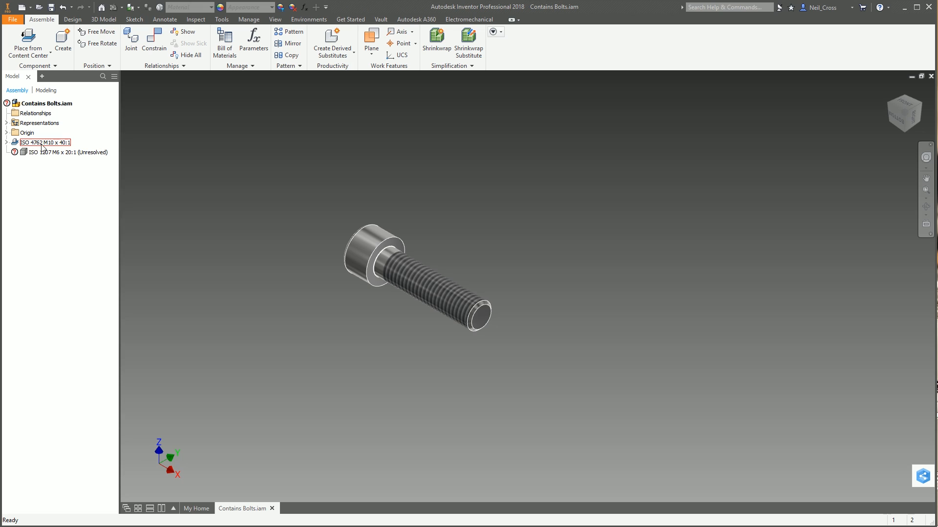
Step: Regenerate the ISO 1207 bolt from Content Center with thread M6 and nominal length 20 mm, ending placement without adding an instance
{"action": "left_click", "coordinate": [49, 152]}
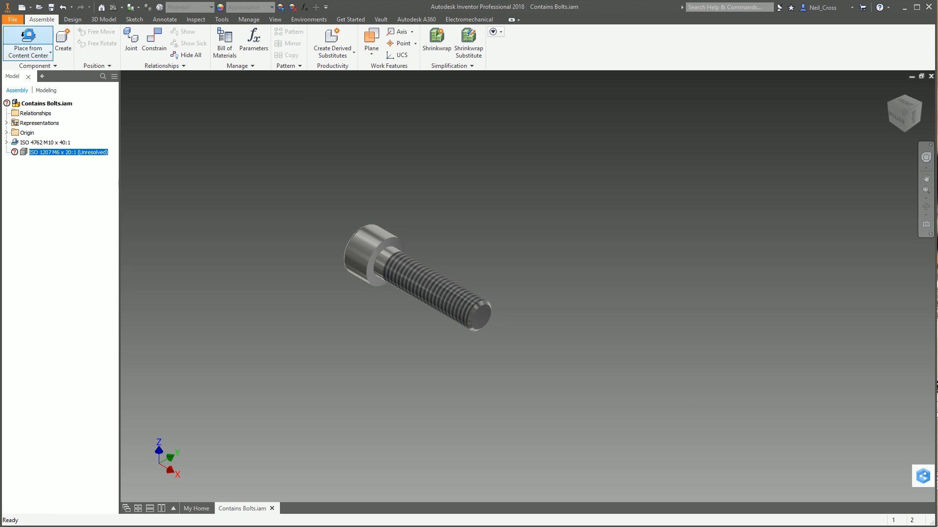
{"action": "left_click", "coordinate": [28, 38]}
{"action": "double_click", "coordinate": [280, 129]}
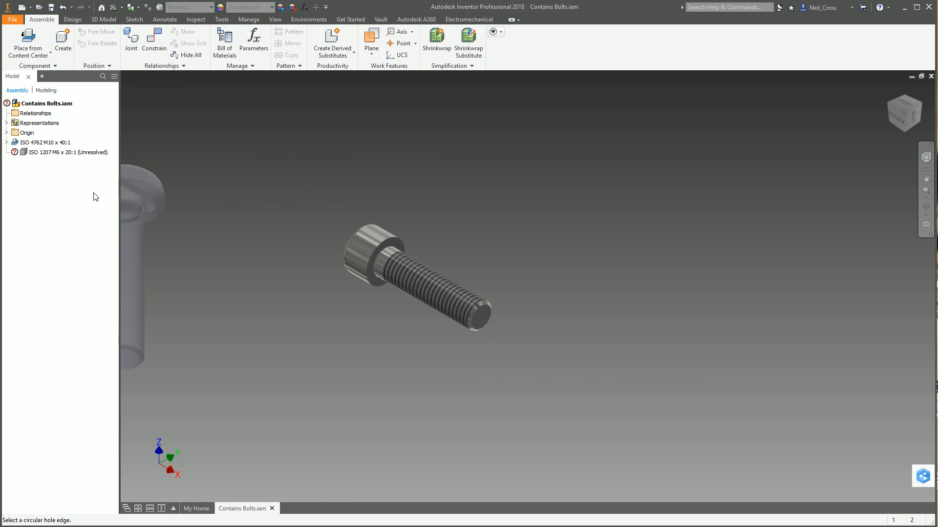
{"action": "right_click", "coordinate": [404, 149]}
{"action": "left_click", "coordinate": [443, 177]}
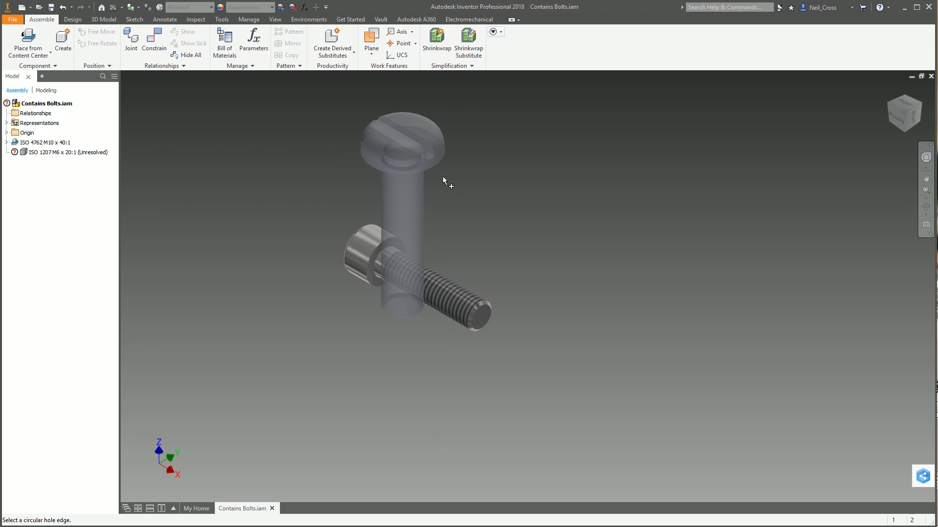
{"action": "left_click", "coordinate": [367, 283]}
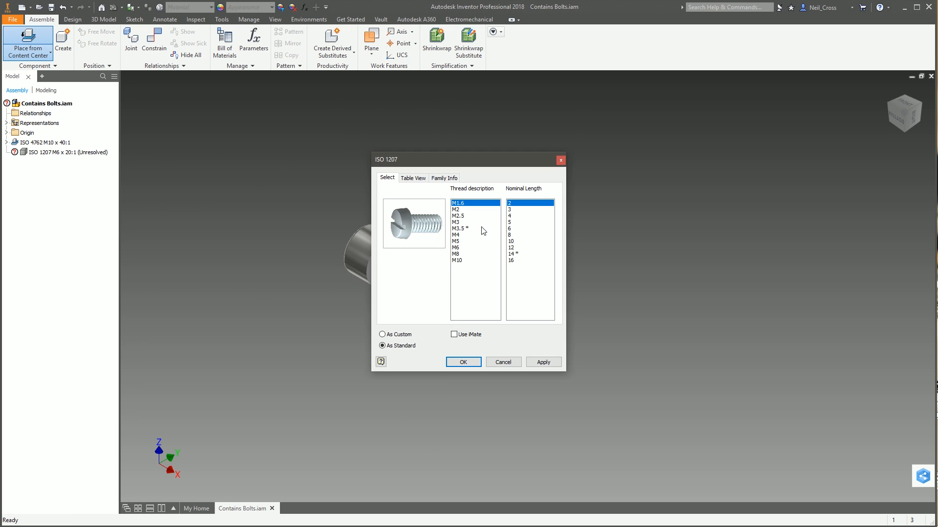
{"action": "left_click", "coordinate": [455, 248]}
{"action": "left_click", "coordinate": [511, 235]}
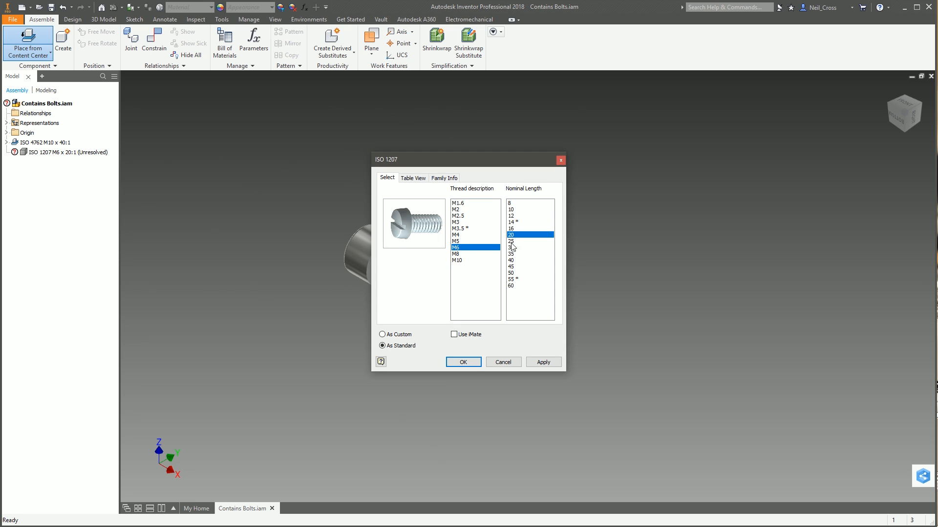
{"action": "left_click", "coordinate": [463, 362]}
{"action": "right_click", "coordinate": [550, 270]}
{"action": "left_click", "coordinate": [574, 268]}
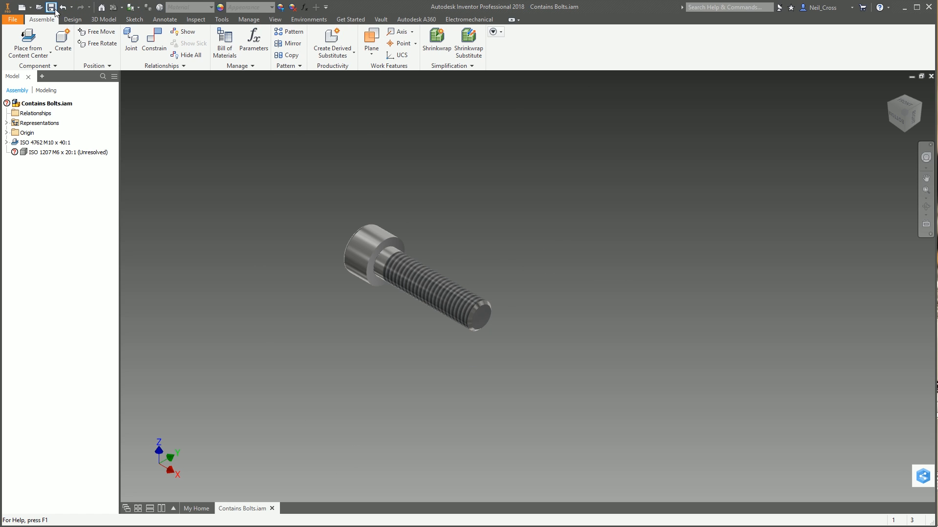
Step: Close the assembly and reopen Contains Bolts.iam from the recent documents
{"action": "left_click", "coordinate": [931, 76]}
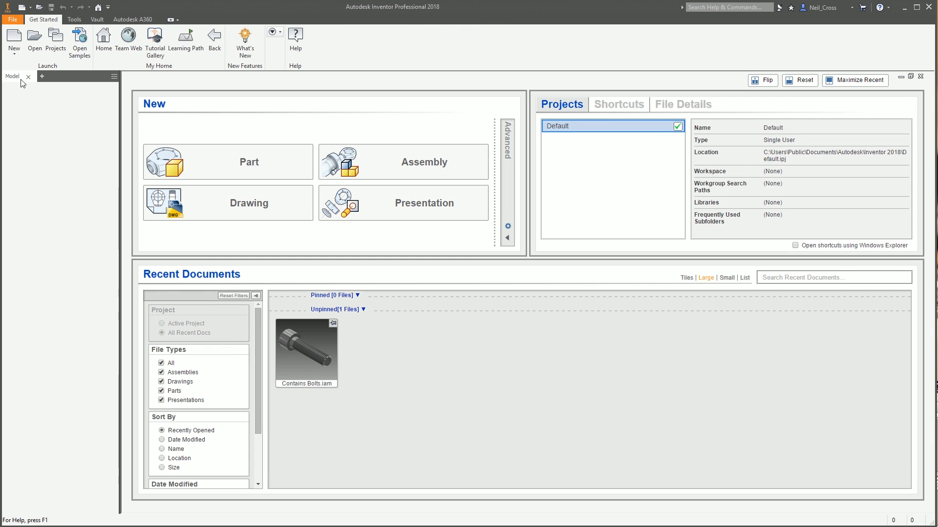
{"action": "left_click", "coordinate": [322, 351]}
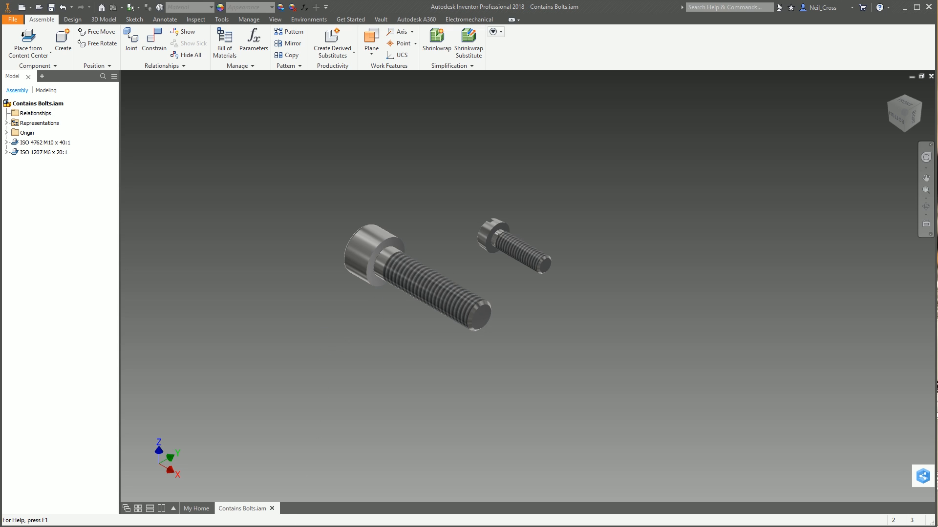
Step: Switch to File Explorer and examine the Content Center Libraries folder and the R2018 folder inside Content Center Files
{"action": "key", "text": "alt+Tab"}
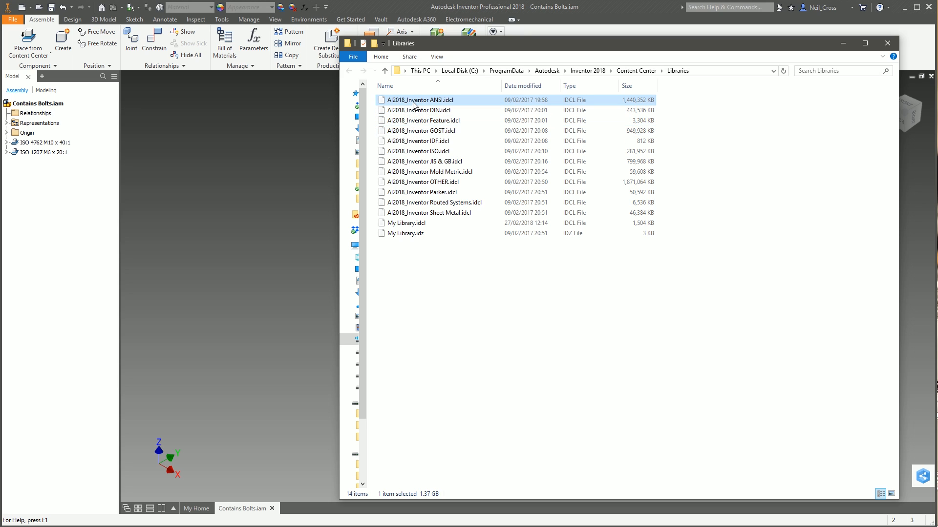
{"action": "left_click", "coordinate": [405, 526]}
{"action": "left_click", "coordinate": [410, 526]}
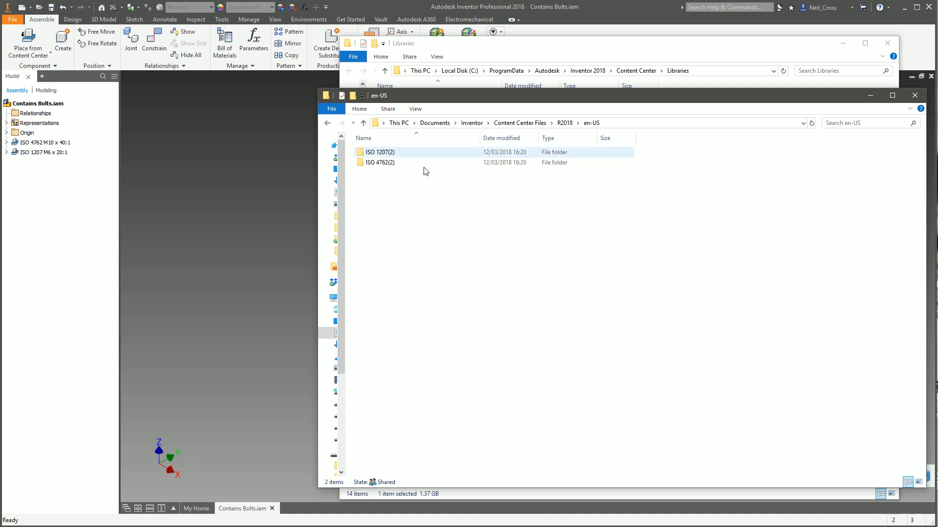
{"action": "left_click", "coordinate": [520, 123]}
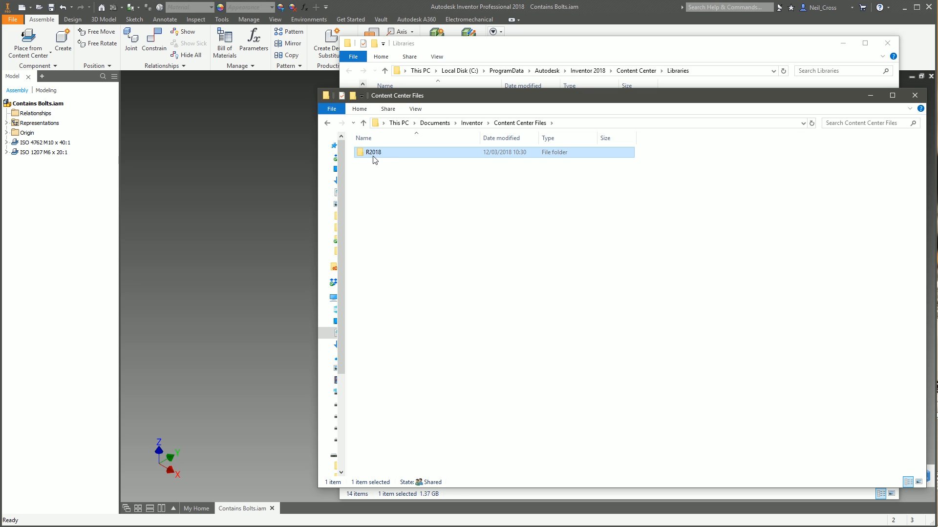
{"action": "double_click", "coordinate": [379, 152]}
{"action": "left_click", "coordinate": [373, 152]}
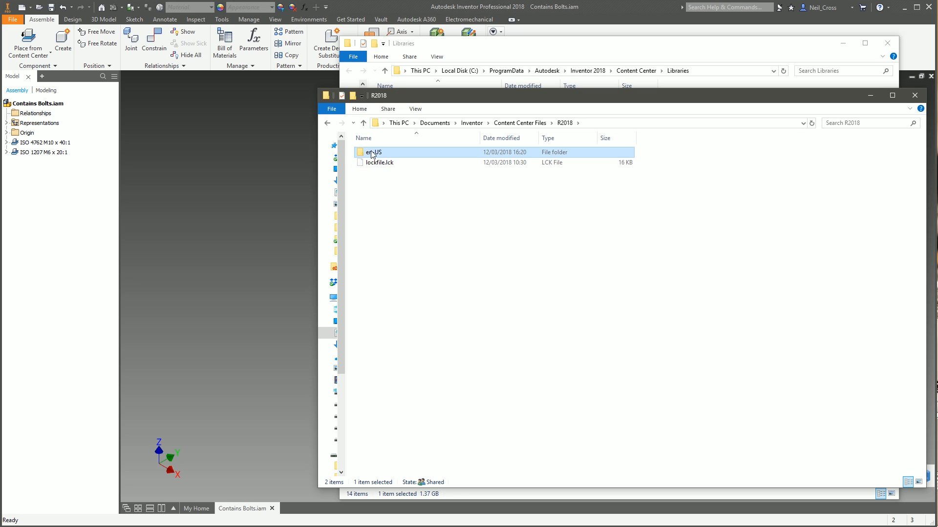
{"action": "right_click", "coordinate": [374, 153]}
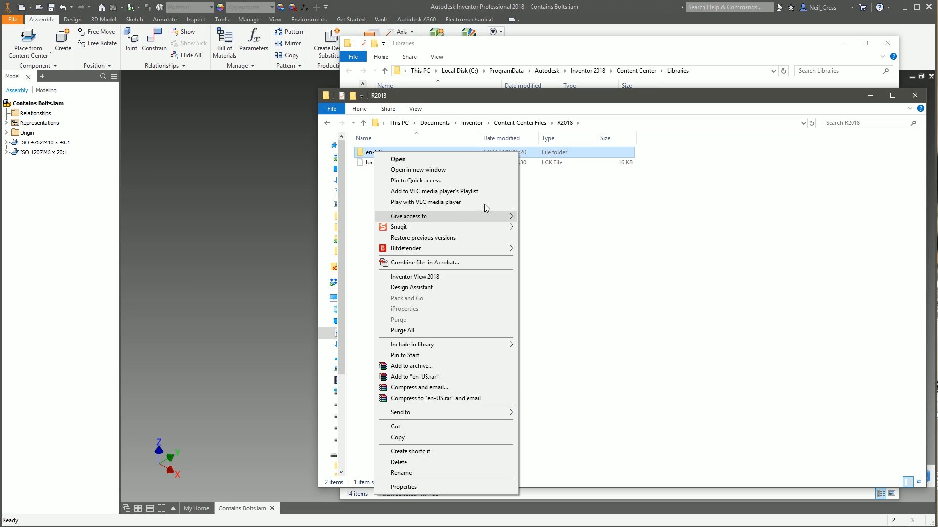
{"action": "left_click", "coordinate": [804, 161]}
Step: Move the en-US folder out of R2018 into the Content Center Files folder
{"action": "left_click", "coordinate": [520, 123]}
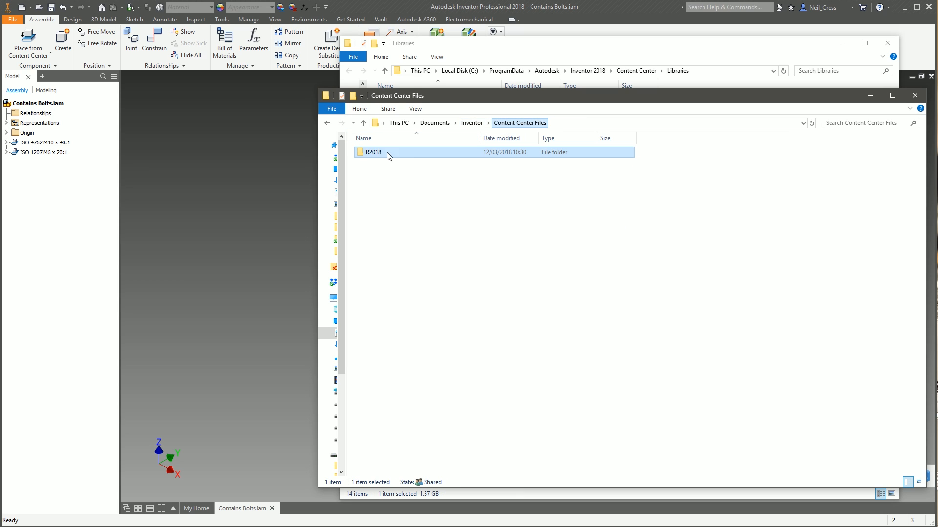
{"action": "left_click", "coordinate": [373, 153]}
{"action": "double_click", "coordinate": [373, 153]}
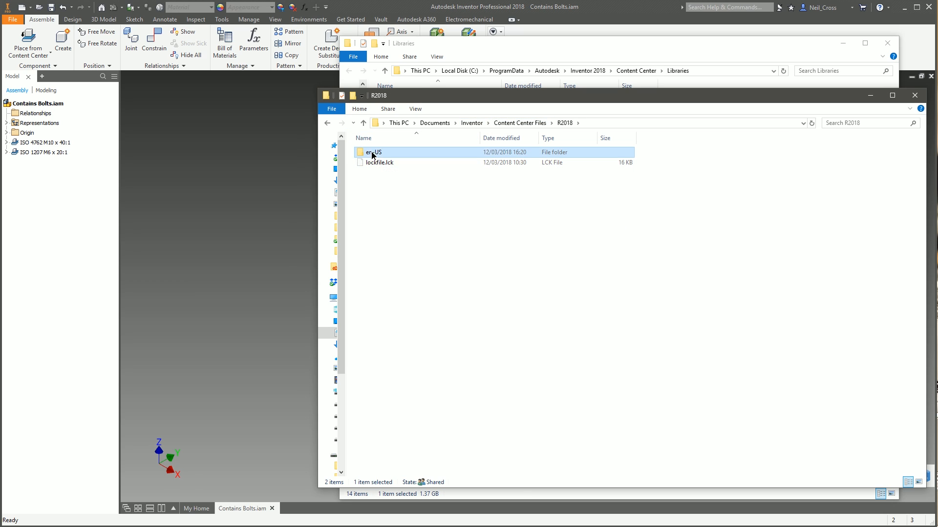
{"action": "right_click", "coordinate": [373, 153]}
{"action": "left_click", "coordinate": [393, 426]}
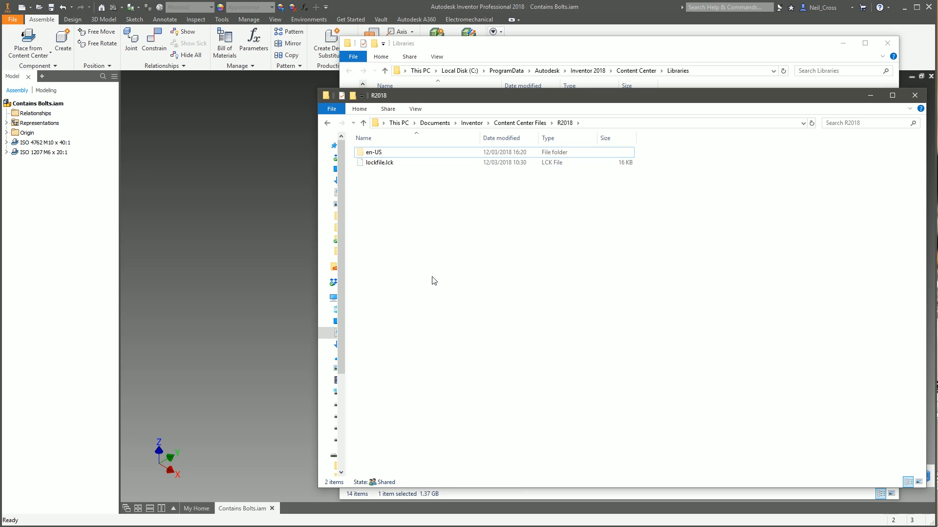
{"action": "key", "text": "alt+Up"}
{"action": "right_click", "coordinate": [383, 266]}
{"action": "left_click", "coordinate": [410, 334]}
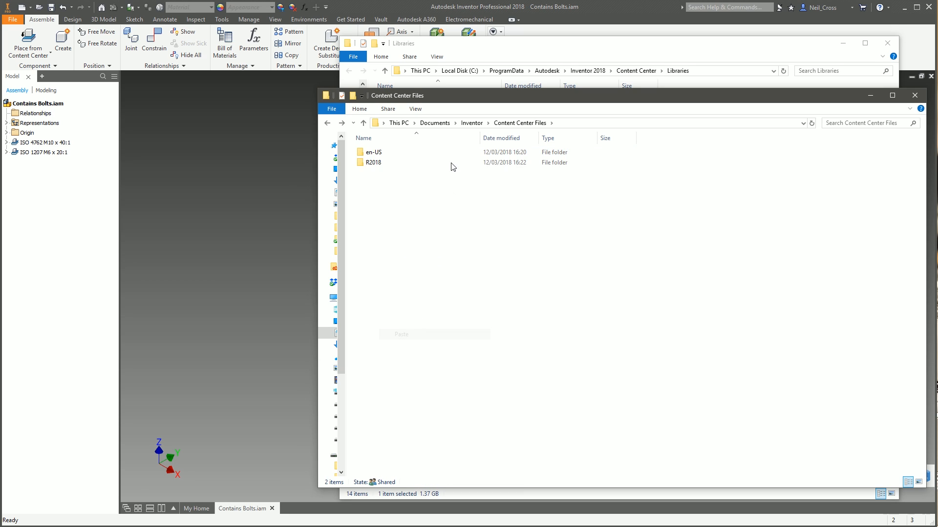
Step: Try to delete the R2018 folder from Content Center Files
{"action": "left_click", "coordinate": [374, 163]}
{"action": "key", "text": "Delete"}
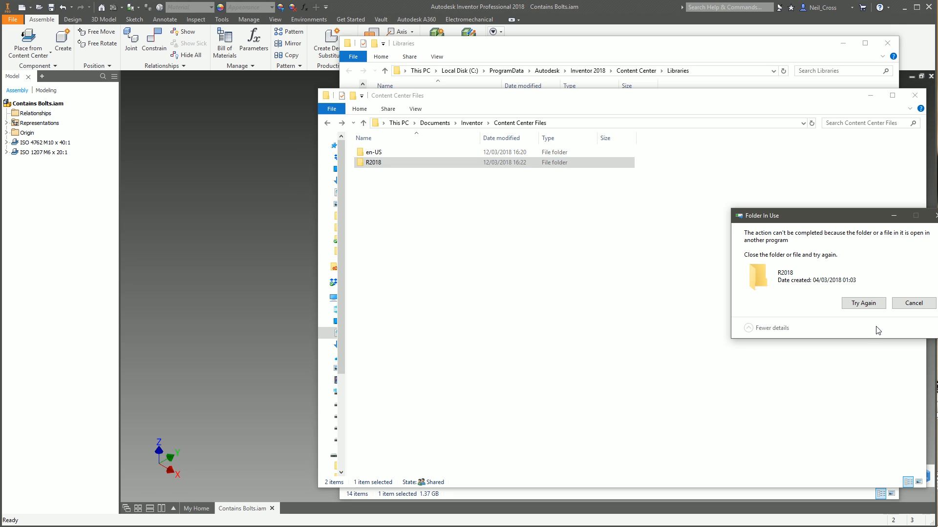
{"action": "left_click", "coordinate": [903, 302]}
{"action": "left_click", "coordinate": [551, 256]}
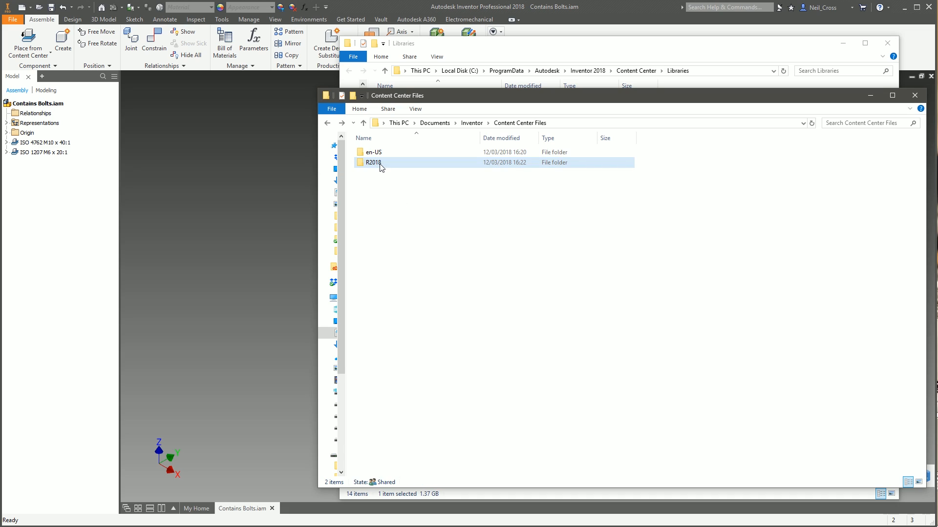